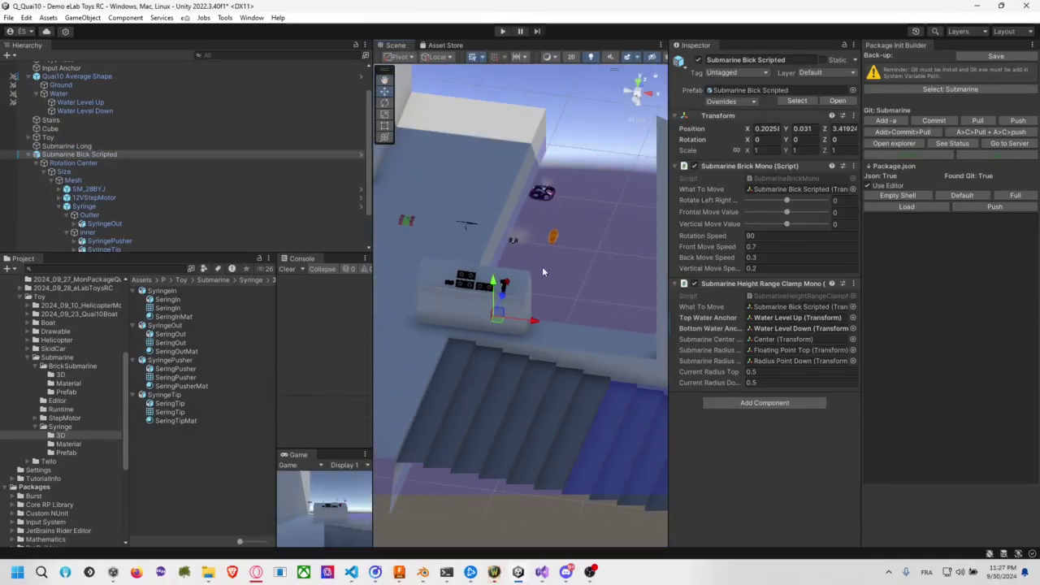
# Switch to the GitHub submarine issue in the browser and scroll down to its later reference images
pyautogui.hotkey('alt', 'Tab')
pyautogui.hotkey('ctrl', 'Tab')
pyautogui.scroll(-3, 432, 263)
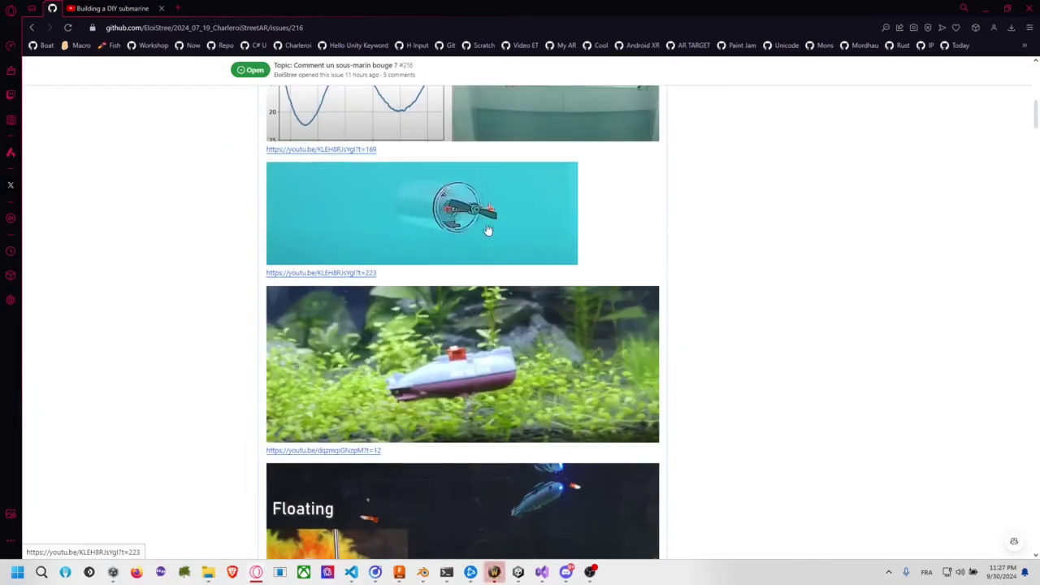
pyautogui.scroll(-3, 432, 262)
pyautogui.scroll(-5, 432, 262)
pyautogui.scroll(-5, 457, 271)
pyautogui.scroll(-5, 480, 237)
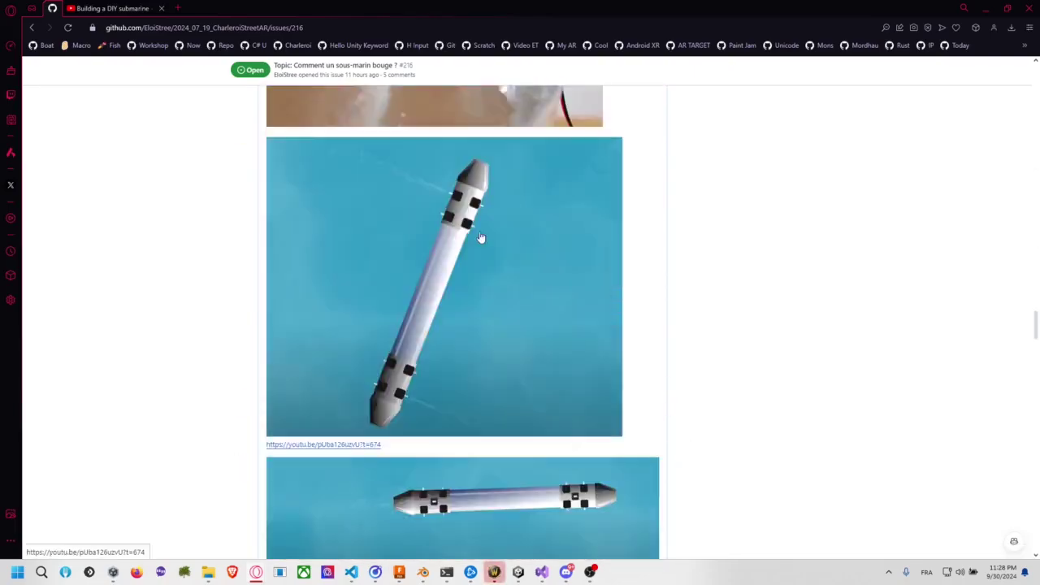
pyautogui.scroll(-5, 325, 228)
pyautogui.scroll(-5, 358, 272)
pyautogui.scroll(5, 568, 243)
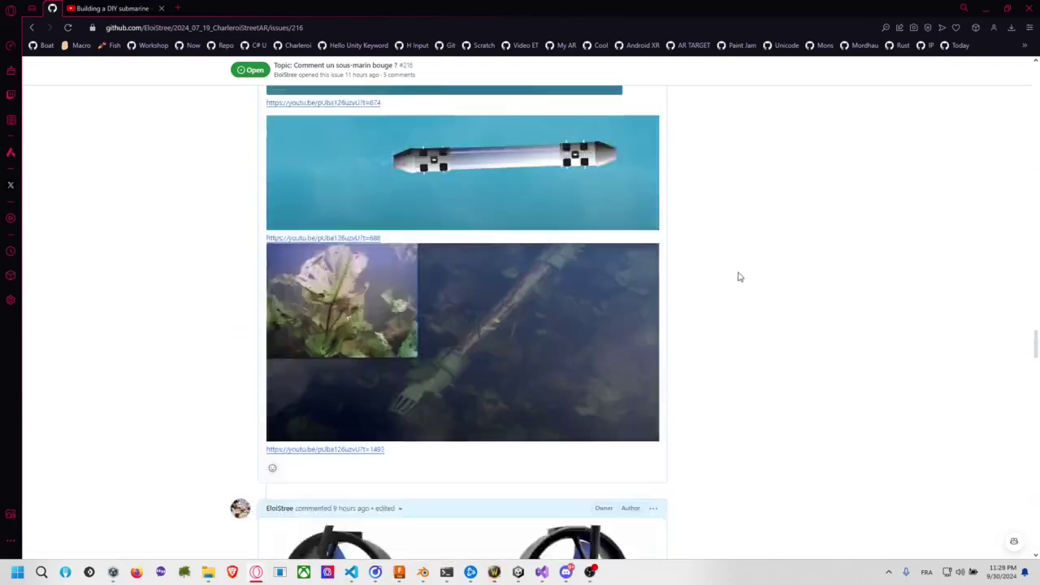
pyautogui.scroll(4, 568, 325)
# Bring up the overview of all open windows
pyautogui.hotkey('alt', 'Tab')
pyautogui.hotkey('ctrl', 't')
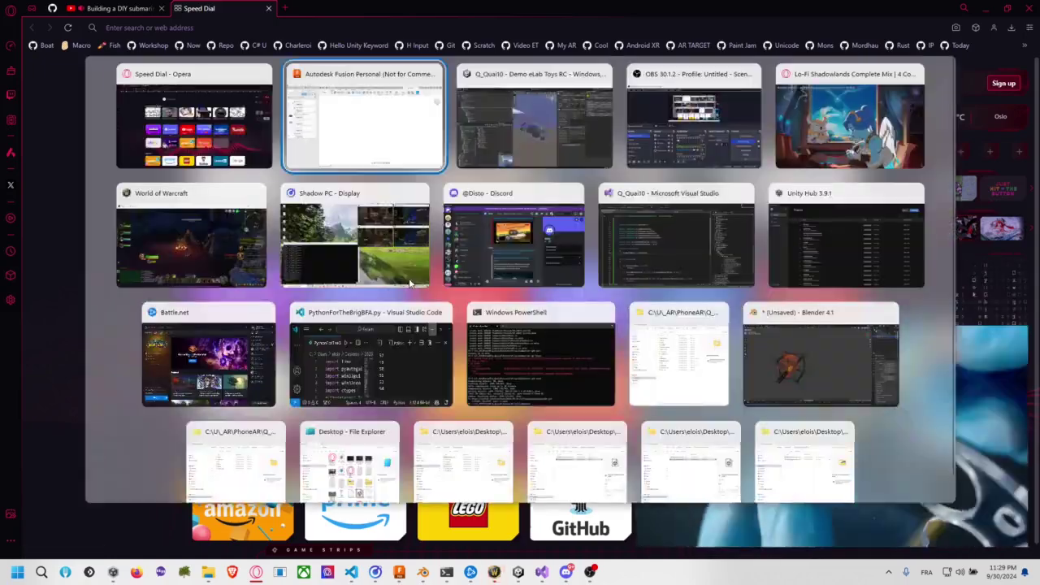
pyautogui.hotkey('alt', 'Tab')
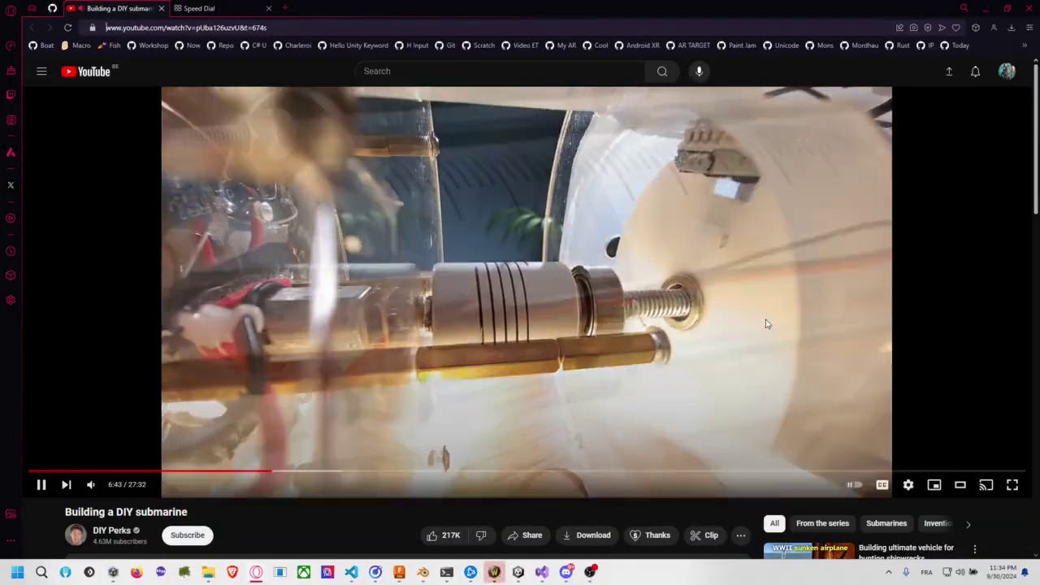
# Skip the DIY submarine video forward past 7:47 to a later scene beyond ten minutes
pyautogui.moveTo(295, 470); pyautogui.dragTo(329, 472)
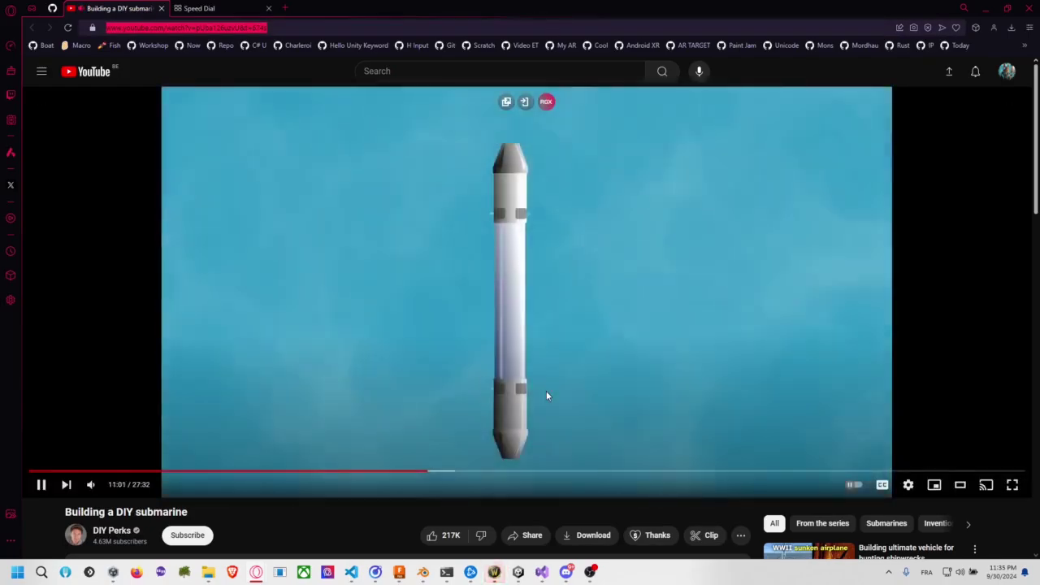
pyautogui.moveTo(441, 471); pyautogui.dragTo(460, 471)
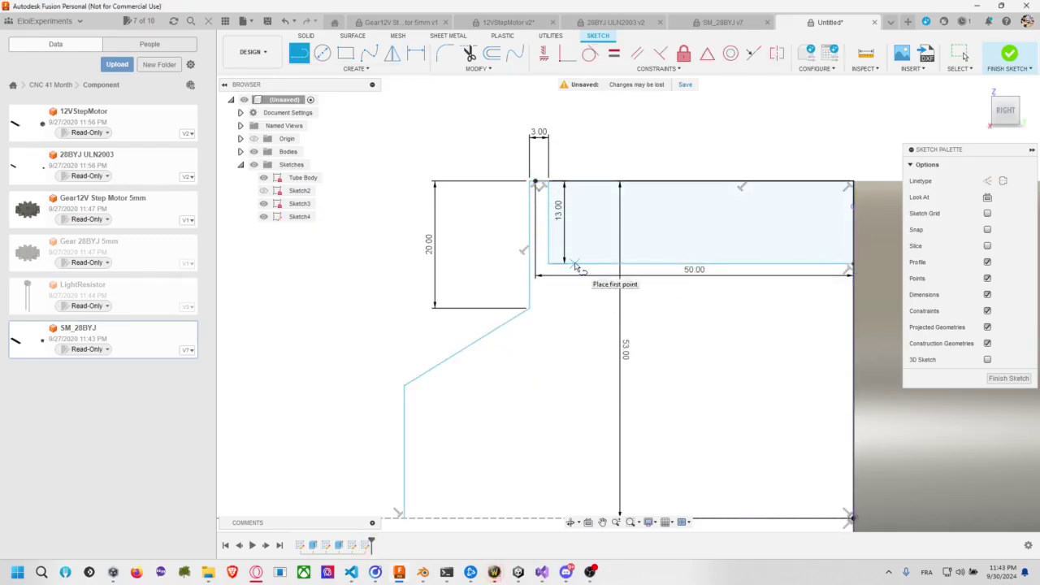
# Finish the end-cap sketch lines in Fusion, then jump the submarine video to about 8:56
pyautogui.scroll(3, 576, 267)
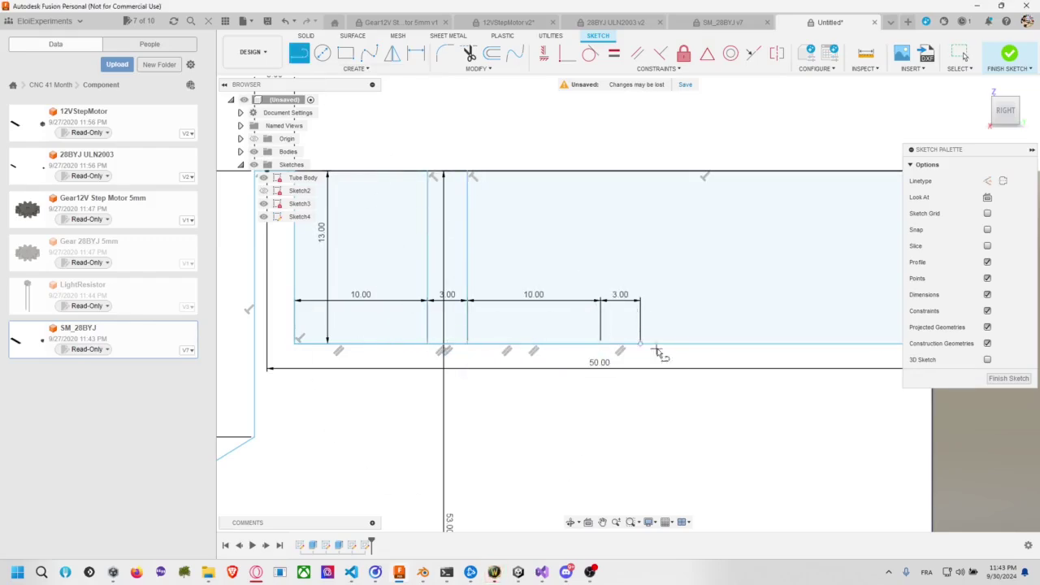
pyautogui.press('Escape')
pyautogui.scroll(-2, 602, 219)
pyautogui.scroll(-2, 520, 93)
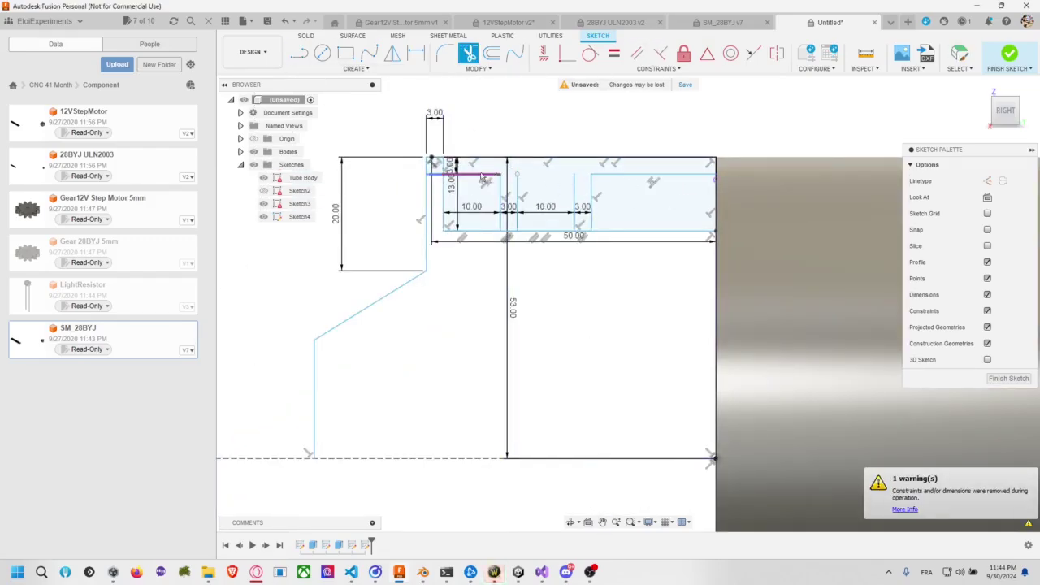
pyautogui.press('l')
pyautogui.scroll(-2, 276, 392)
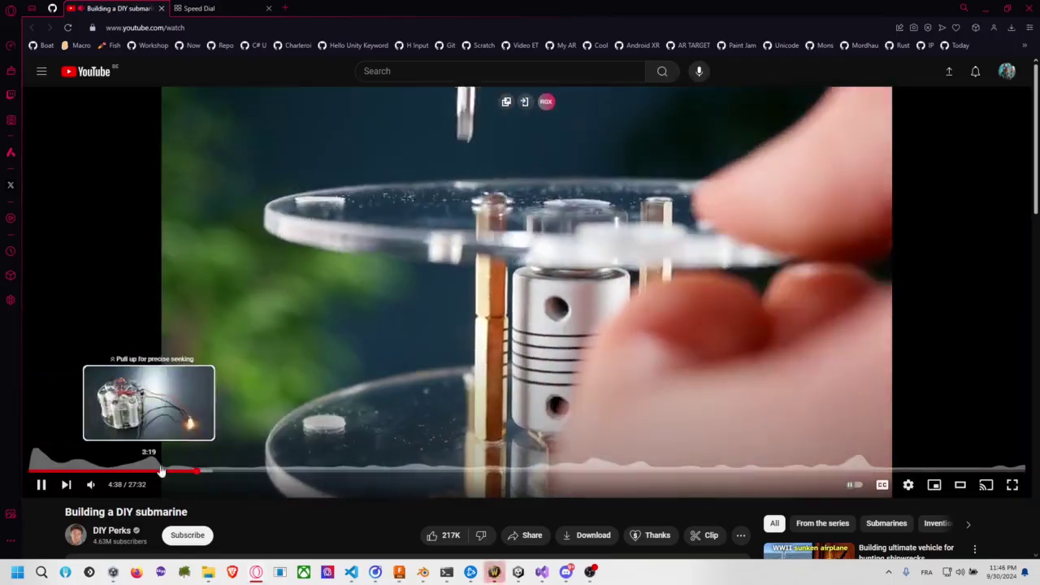
pyautogui.moveTo(151, 472); pyautogui.dragTo(354, 473)
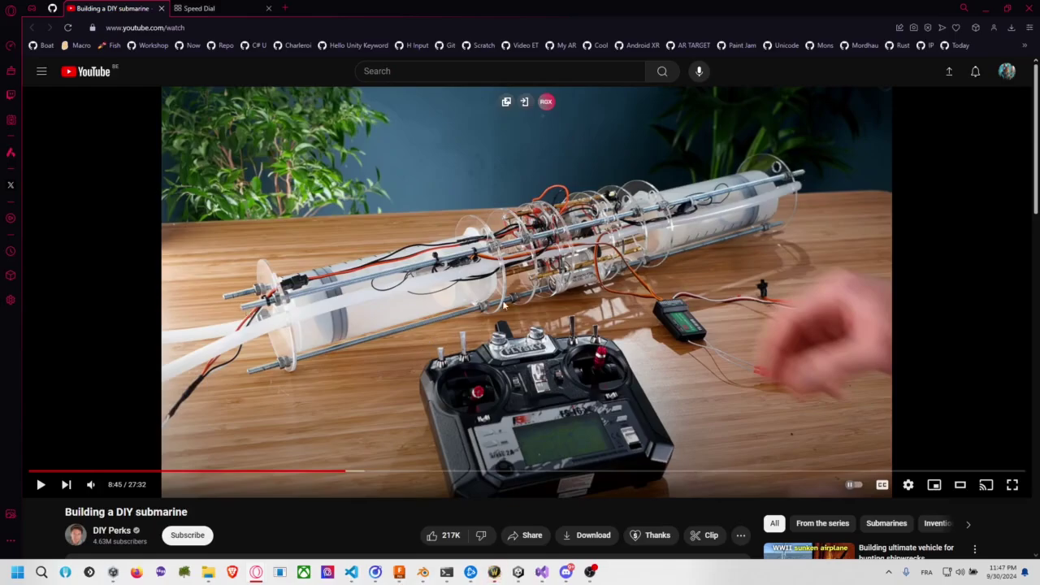
# Open and close the KiwiCo sponsor tabs, then pause the submarine video around 12:39
pyautogui.scroll(-5, 503, 305)
pyautogui.click(114, 187)
pyautogui.scroll(-5, 340, 422)
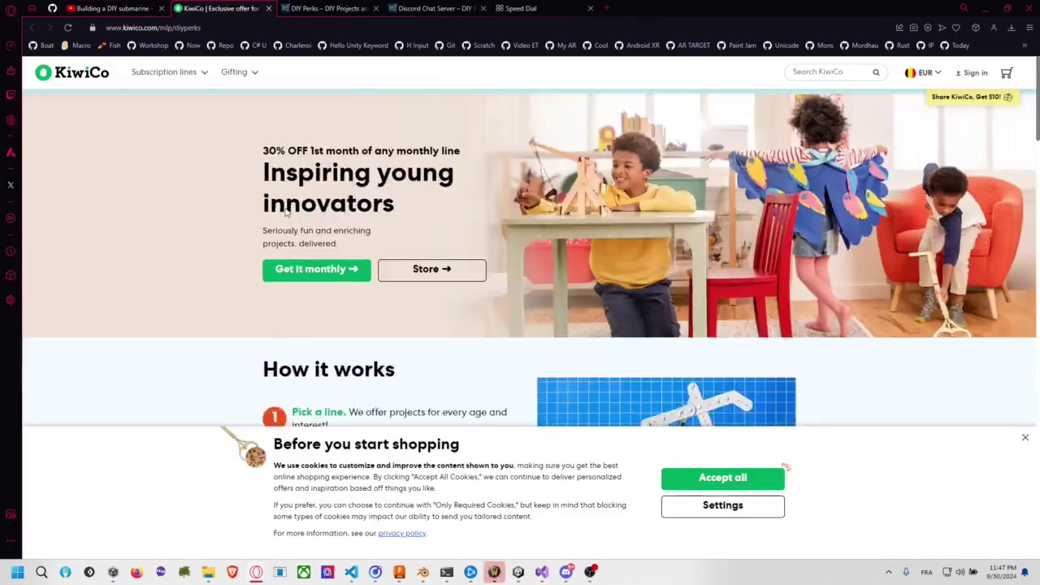
pyautogui.hotkey('ctrl', 'w')
pyautogui.hotkey('ctrl', 'w')
pyautogui.hotkey('ctrl', 'w')
pyautogui.hotkey('ctrl', 'w')
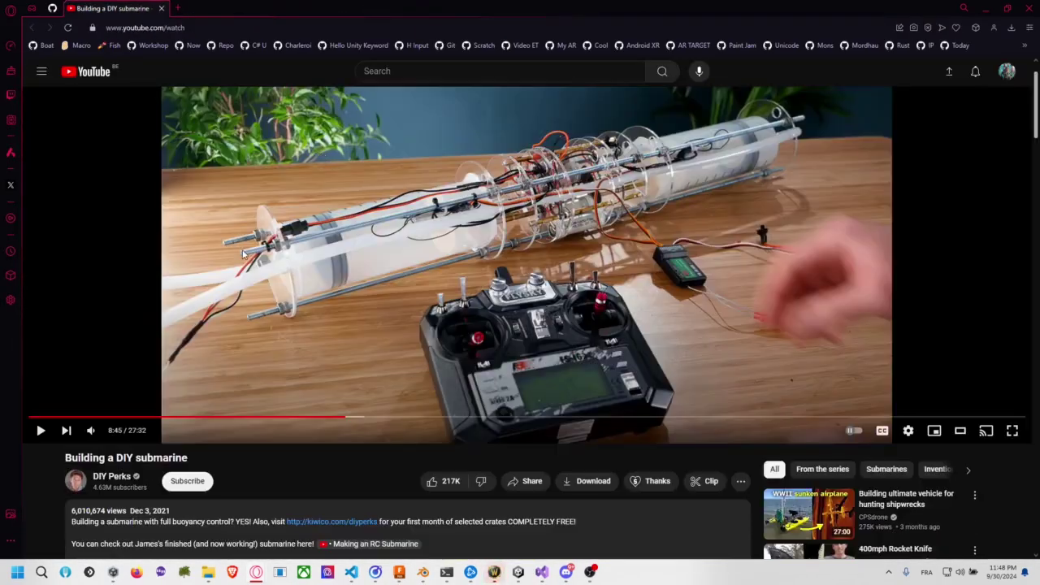
pyautogui.hotkey('ctrl', 'w')
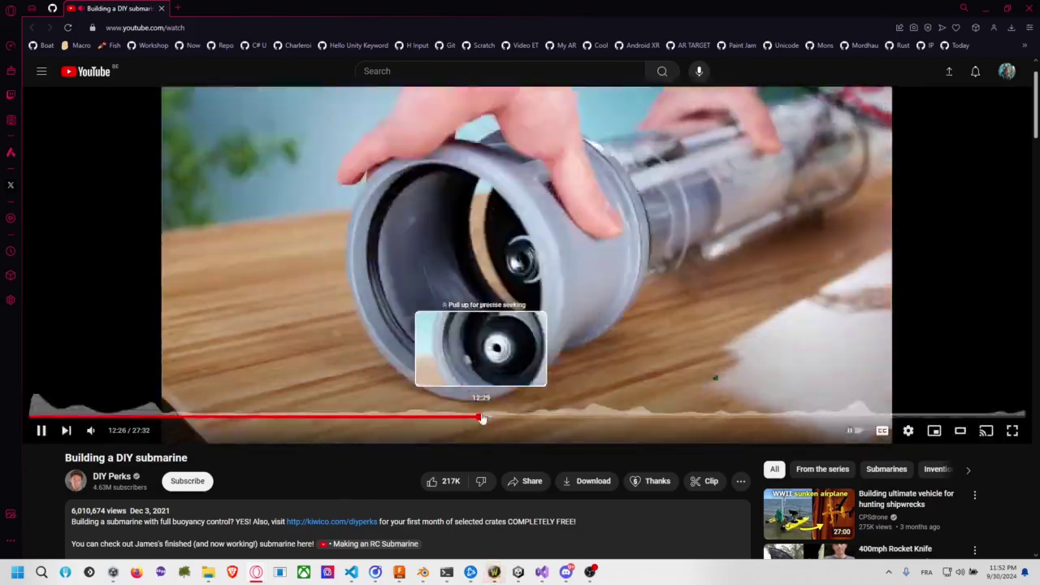
pyautogui.moveTo(482, 417); pyautogui.dragTo(486, 420)
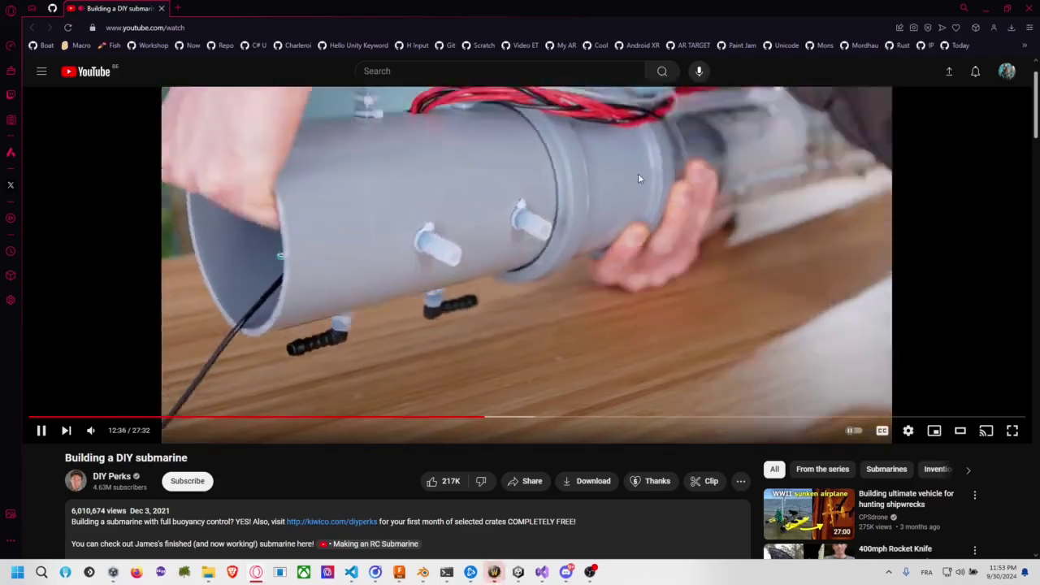
pyautogui.click(587, 241)
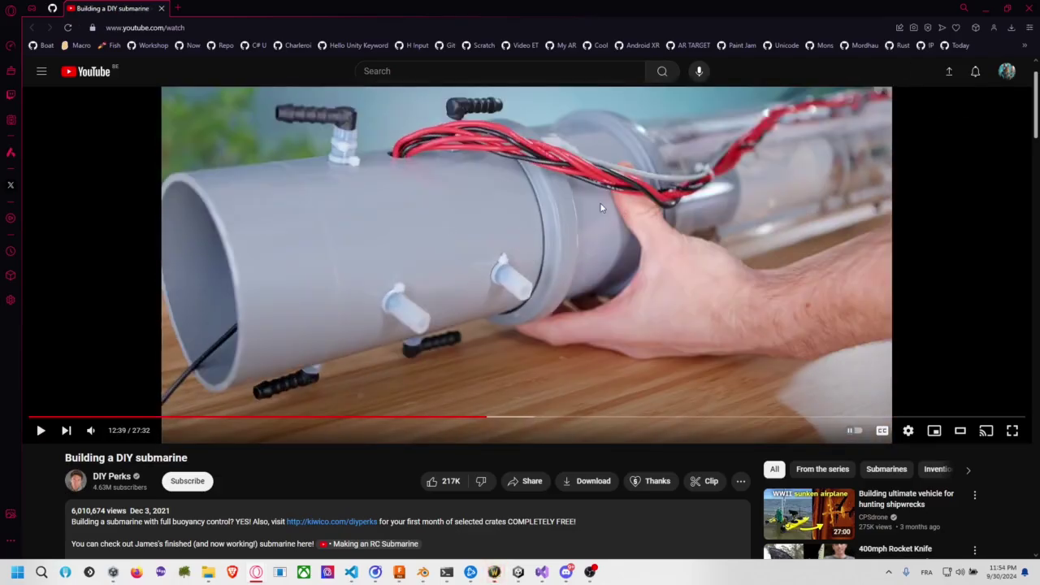
# In Fusion, start extruding the selected tube-end profile
pyautogui.hotkey('alt', 'Tab')
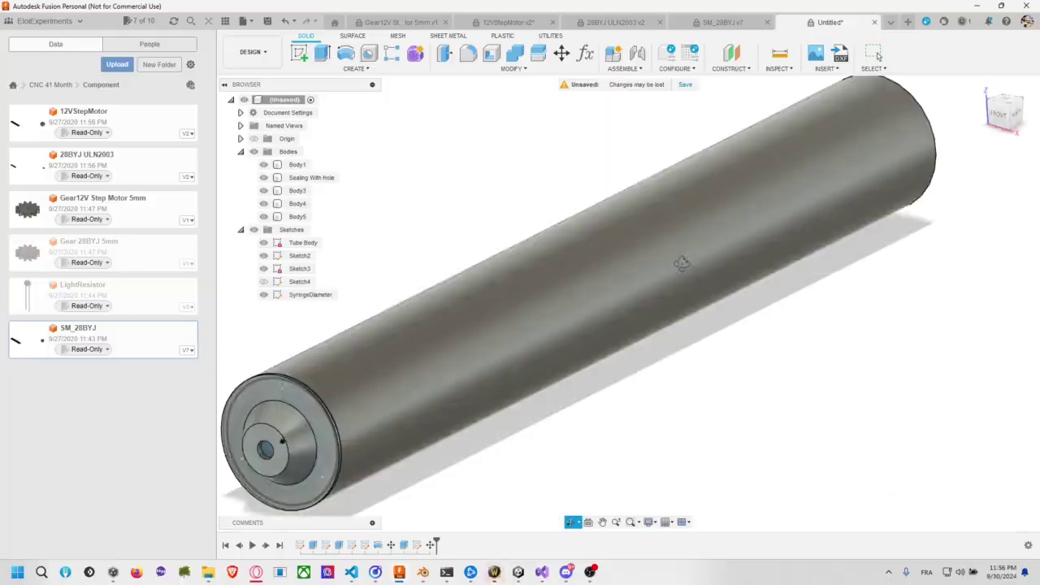
pyautogui.press('e')
pyautogui.click(459, 308)
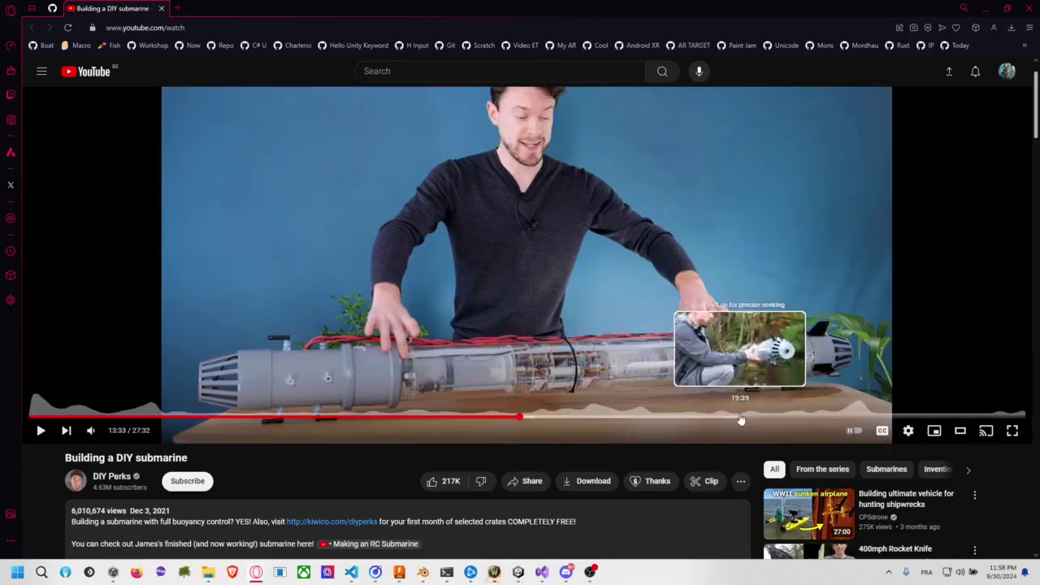
# Jump the video to 26:14 in full screen, pan the Fusion model left, and return to YouTube
pyautogui.click(812, 418)
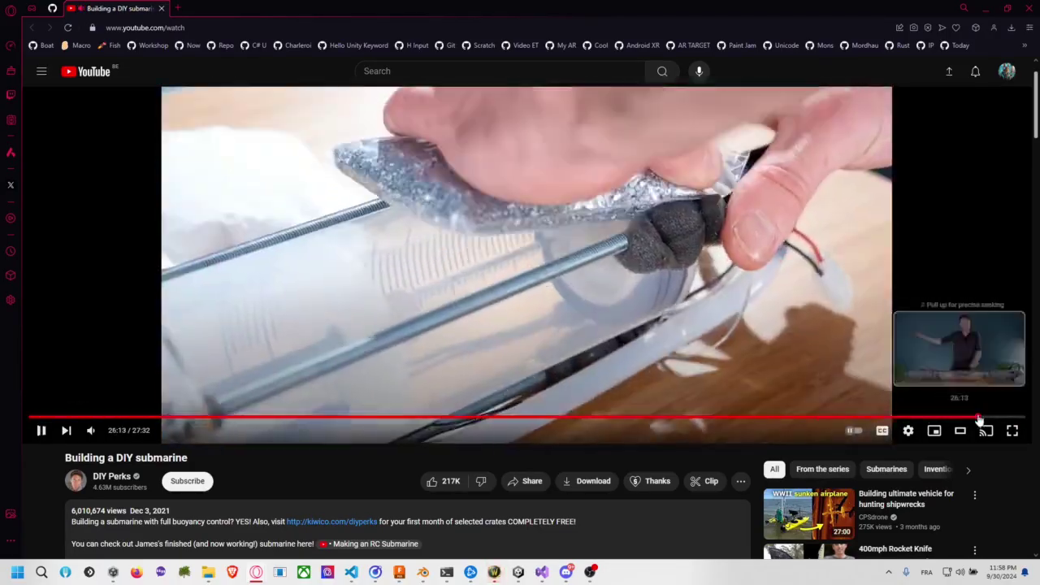
pyautogui.click(977, 418)
pyautogui.click(1011, 431)
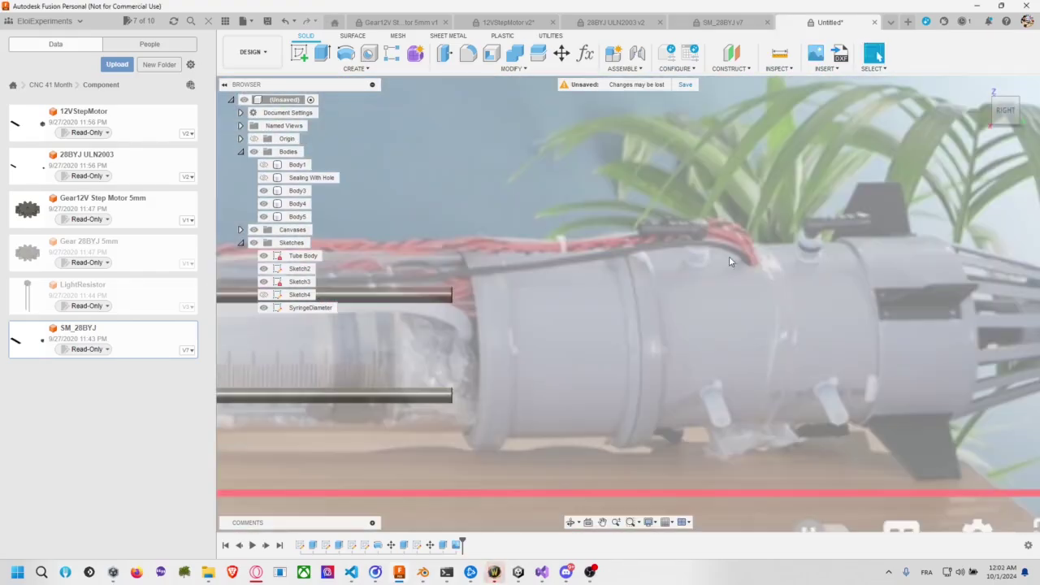
pyautogui.moveTo(729, 261); pyautogui.dragTo(605, 282, button='middle')
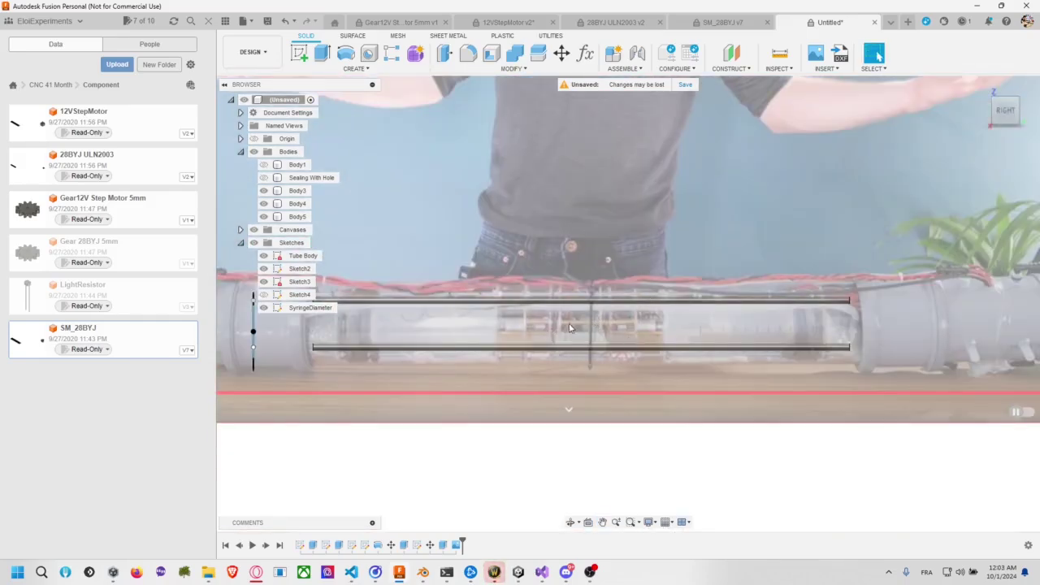
pyautogui.hotkey('alt', 'Tab')
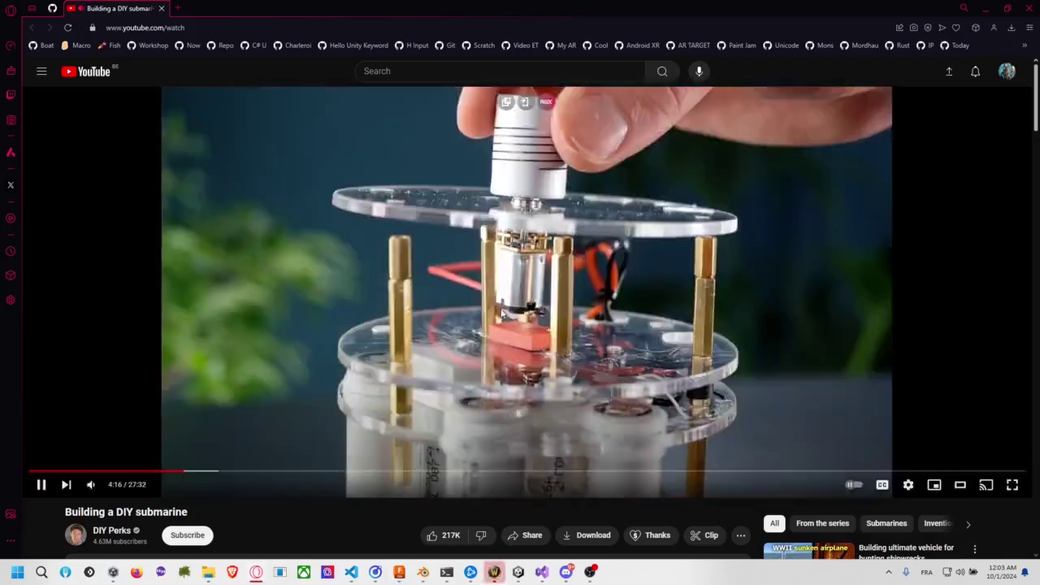
# Skip the video forward through the syringe-pump scenes and pause it at 5:42
pyautogui.press('l')
pyautogui.press('l')
pyautogui.press('l')
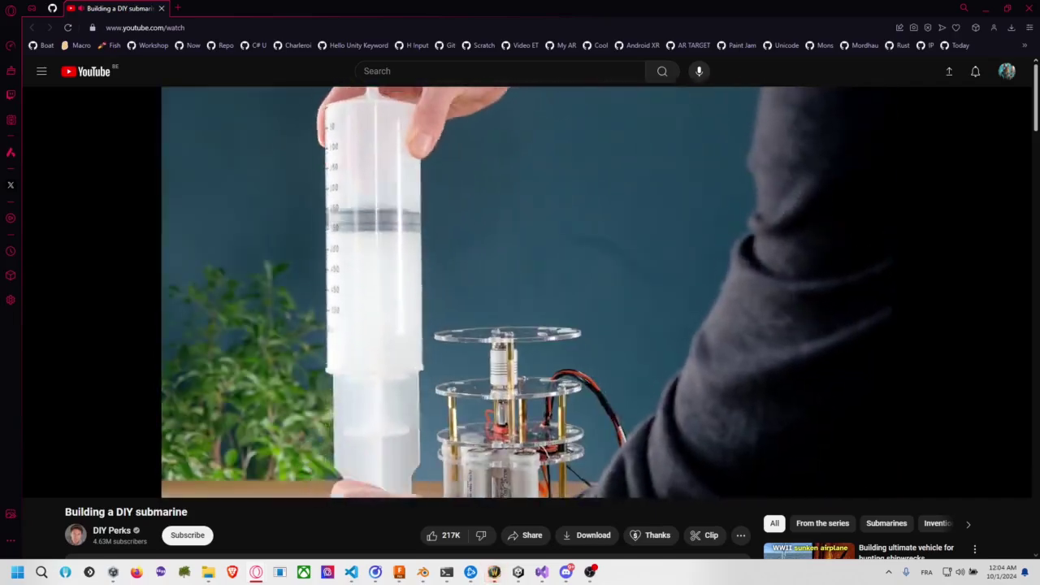
pyautogui.press('l')
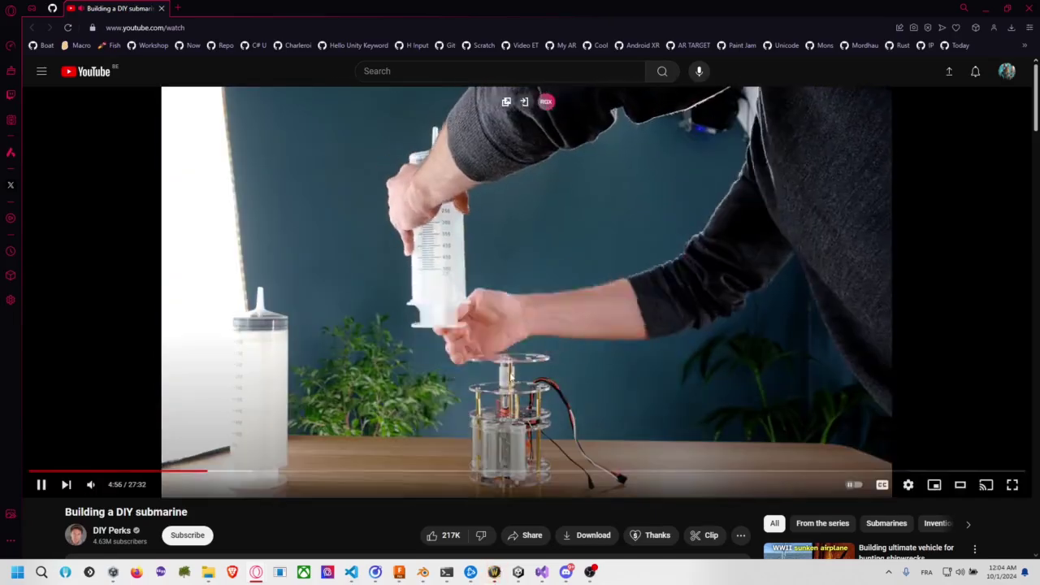
pyautogui.press('l')
pyautogui.press('l')
pyautogui.press('l')
pyautogui.press('l')
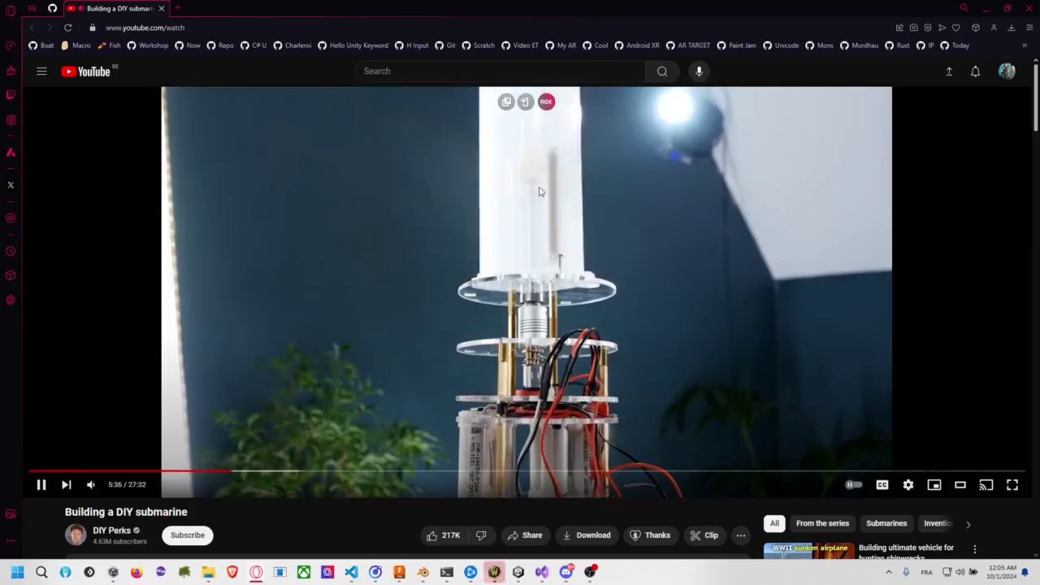
pyautogui.press('Right')
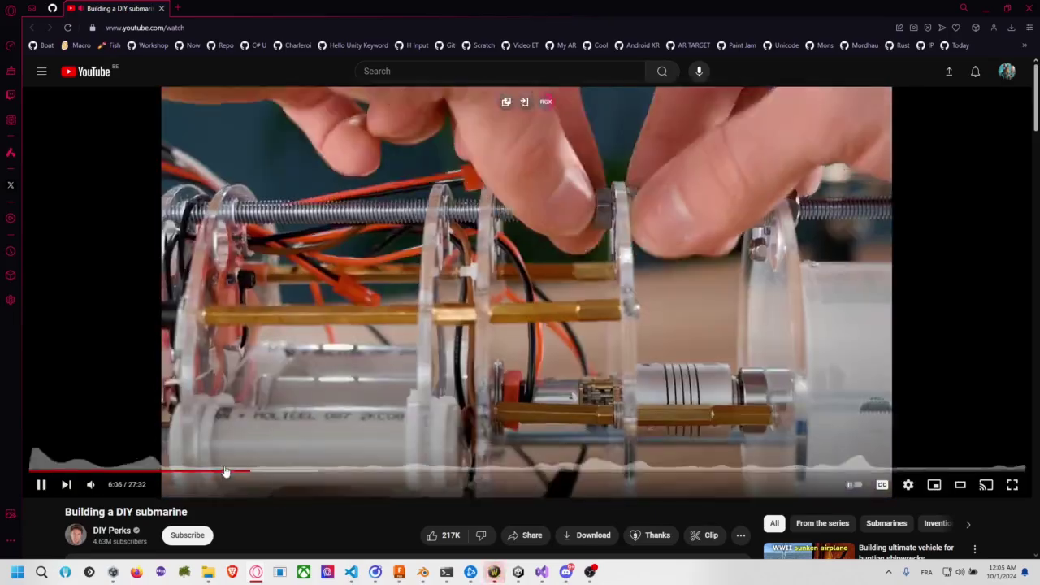
pyautogui.click(477, 336)
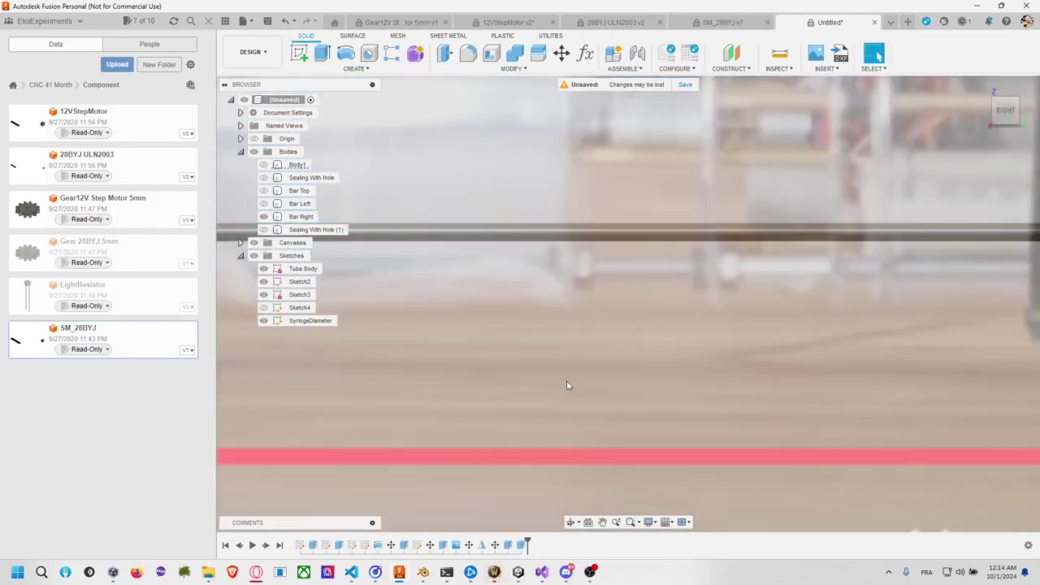
# Pan the Fusion model view across the syringe sketch
pyautogui.moveTo(567, 385); pyautogui.dragTo(547, 262, button='middle')
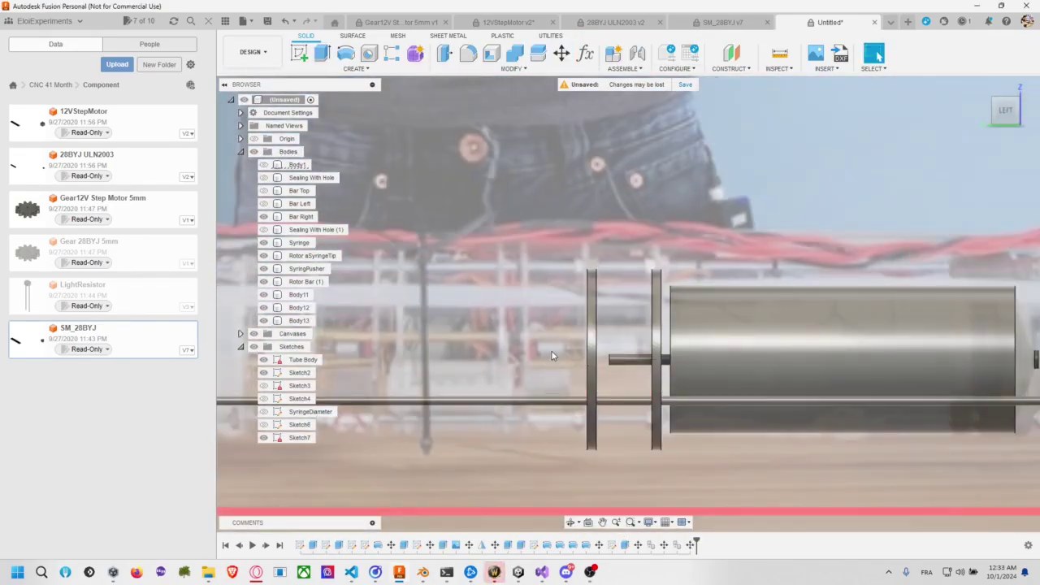
# Save the design under the dated DIY Perks submarine name, add a copied Body14, and start Sketch8
pyautogui.hotkey('ctrl', 's')
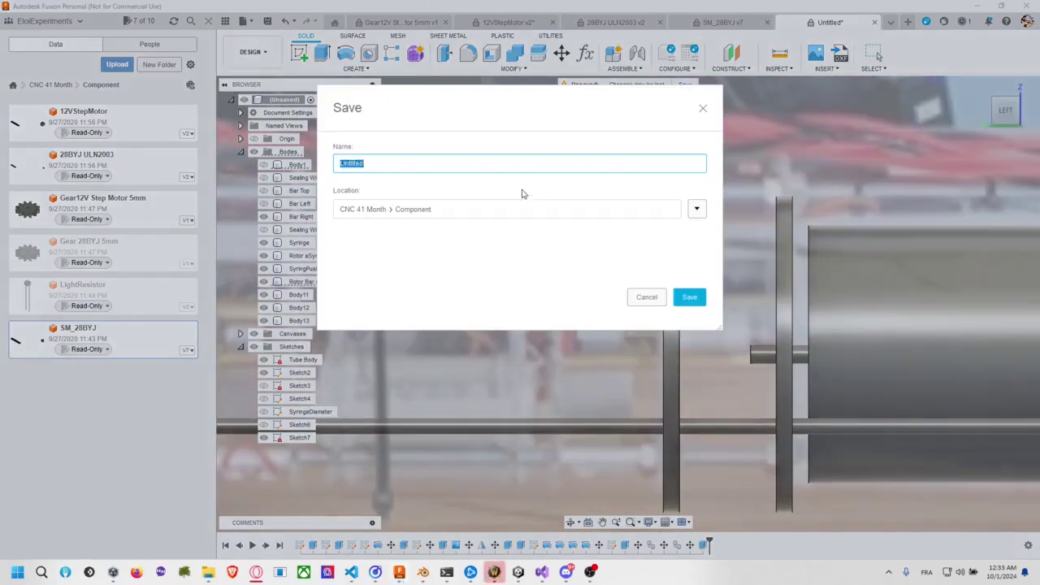
pyautogui.press('Return')
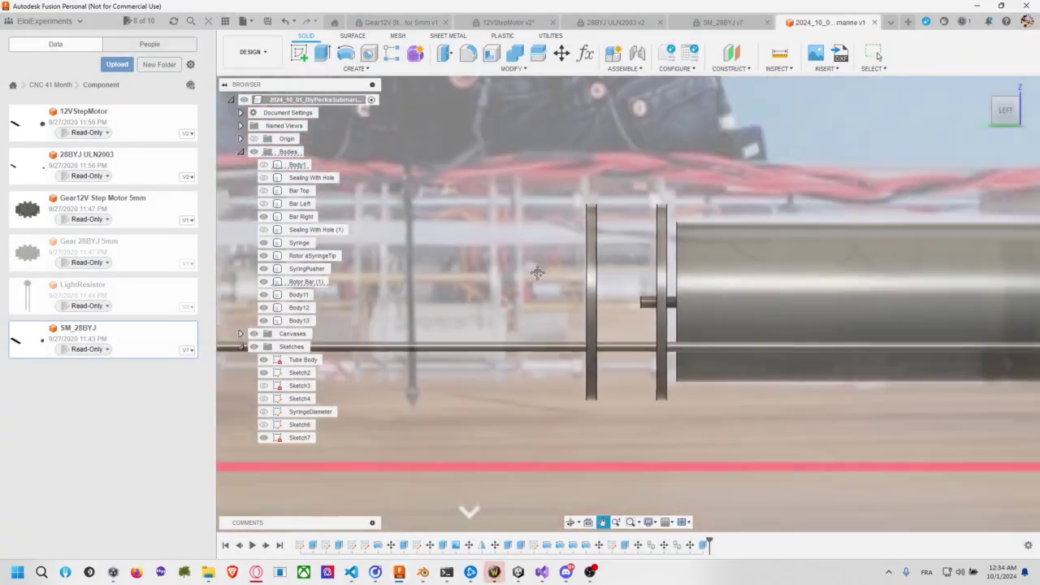
pyautogui.press('m')
pyautogui.moveTo(586, 323); pyautogui.dragTo(544, 321)
pyautogui.press('Return')
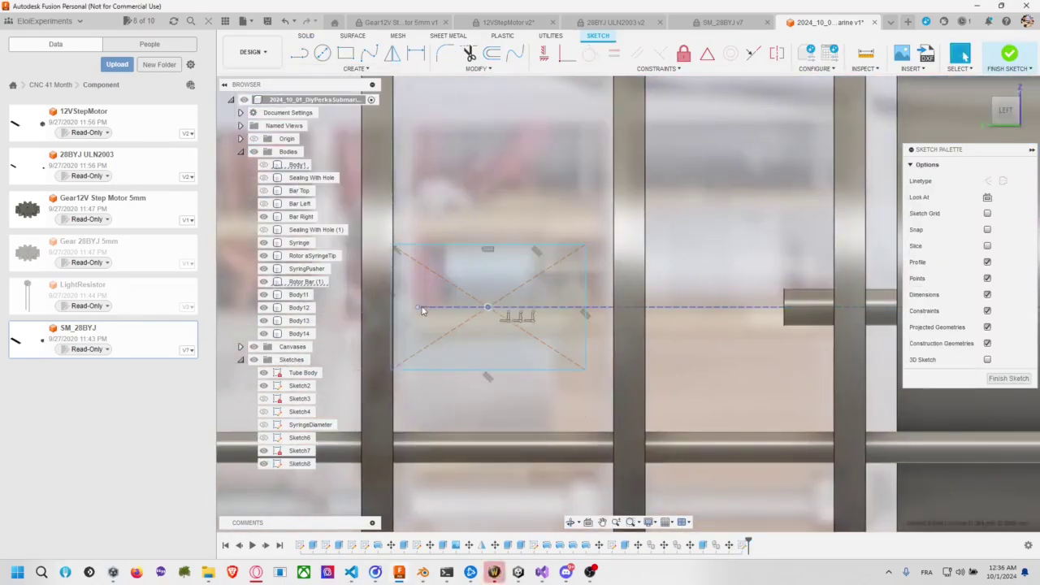
pyautogui.click(355, 68)
pyautogui.moveTo(339, 104)
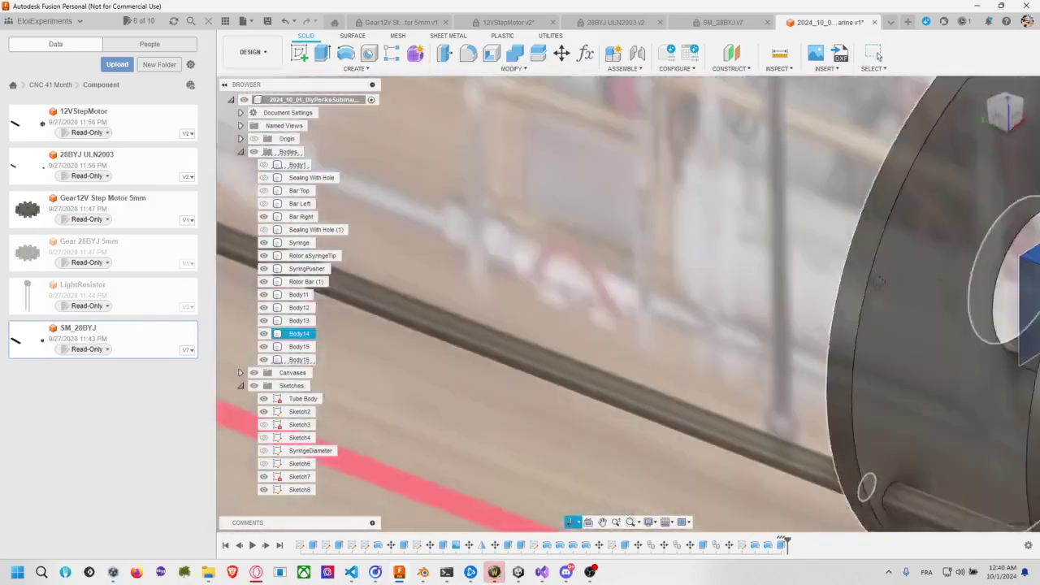
# Sketch a 65 mm vertical line to build the Motor box body on the central rod
pyautogui.click(511, 68)
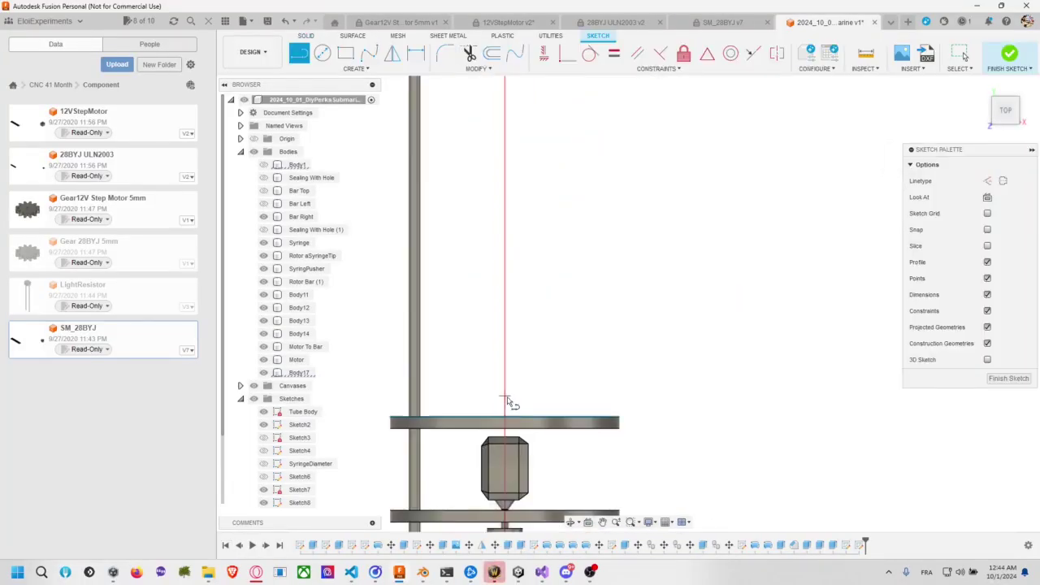
pyautogui.click(505, 400)
pyautogui.click(504, 250)
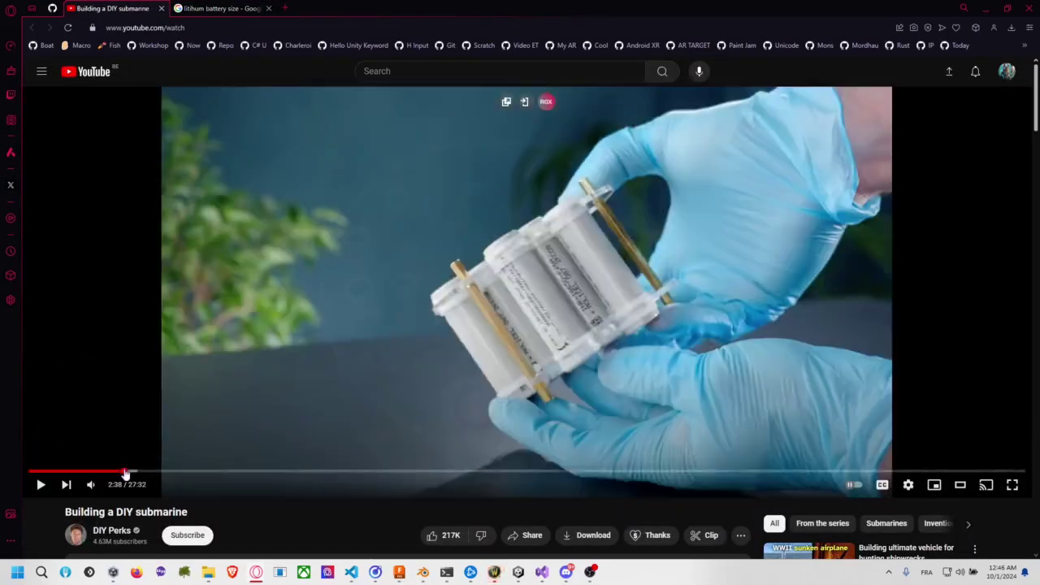
# Skip the build video forward to the syringe and motor stack scene
pyautogui.moveTo(126, 473); pyautogui.dragTo(130, 473)
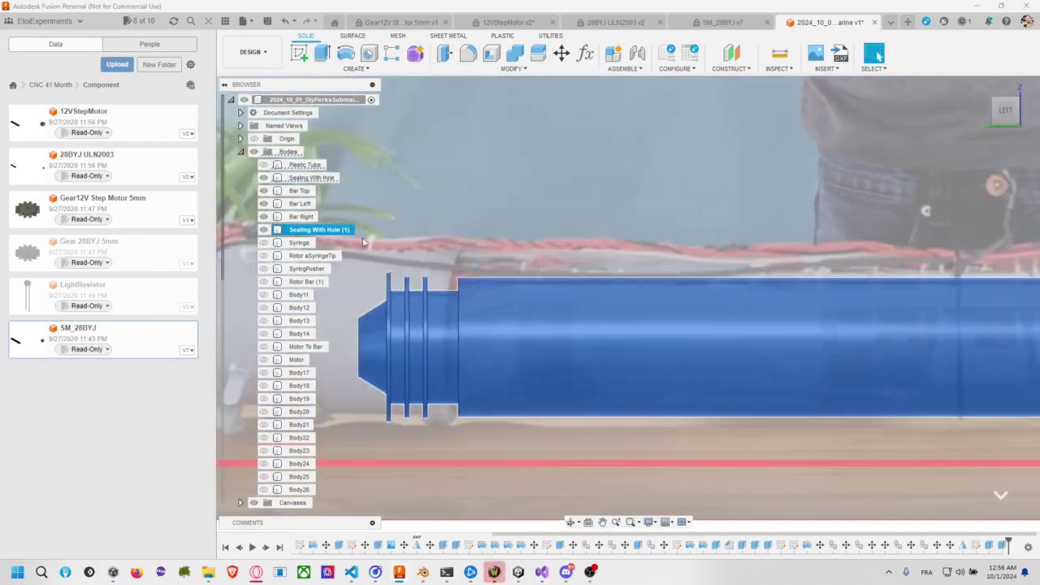
# Edit body names in the Browser, such as renaming Body1 to Plastic Tube
pyautogui.press('BackSpace')
pyautogui.press('BackSpace')
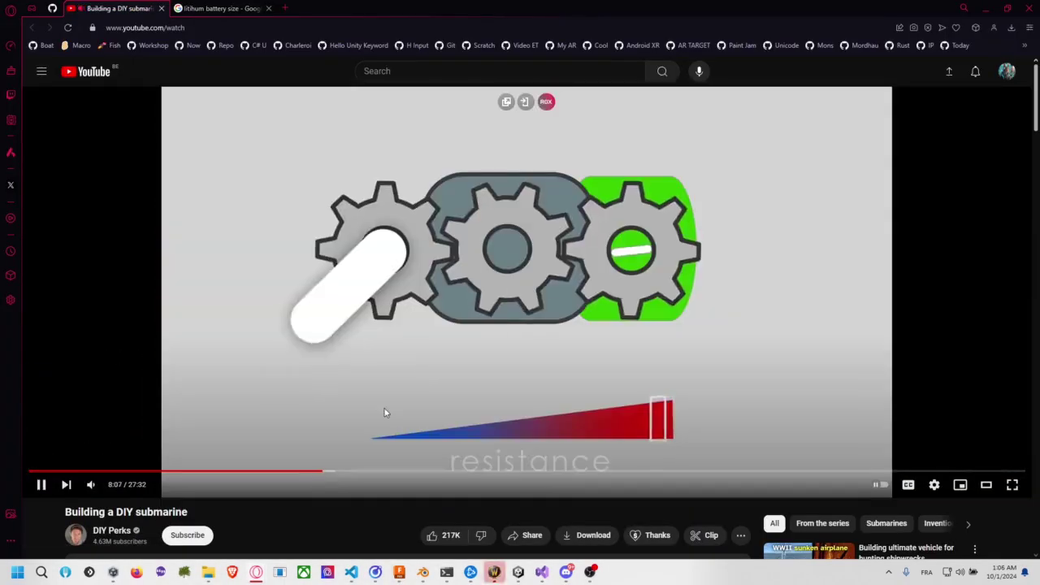
# Pause the build video at 13:17 on the finished submarine and compare it with the Fusion model
pyautogui.moveTo(329, 471); pyautogui.dragTo(391, 475)
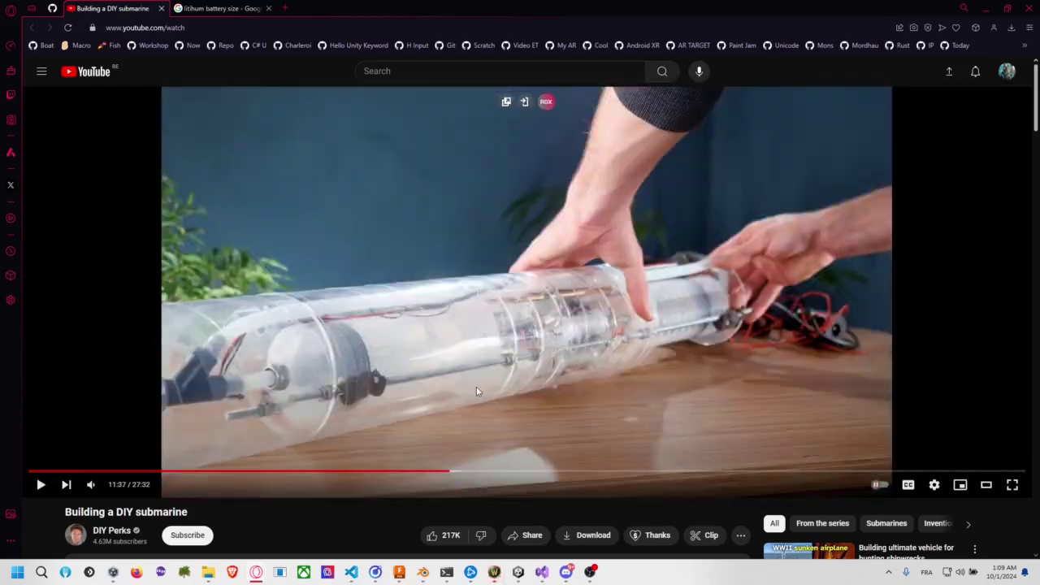
pyautogui.moveTo(463, 455); pyautogui.dragTo(495, 390)
pyautogui.click(552, 402)
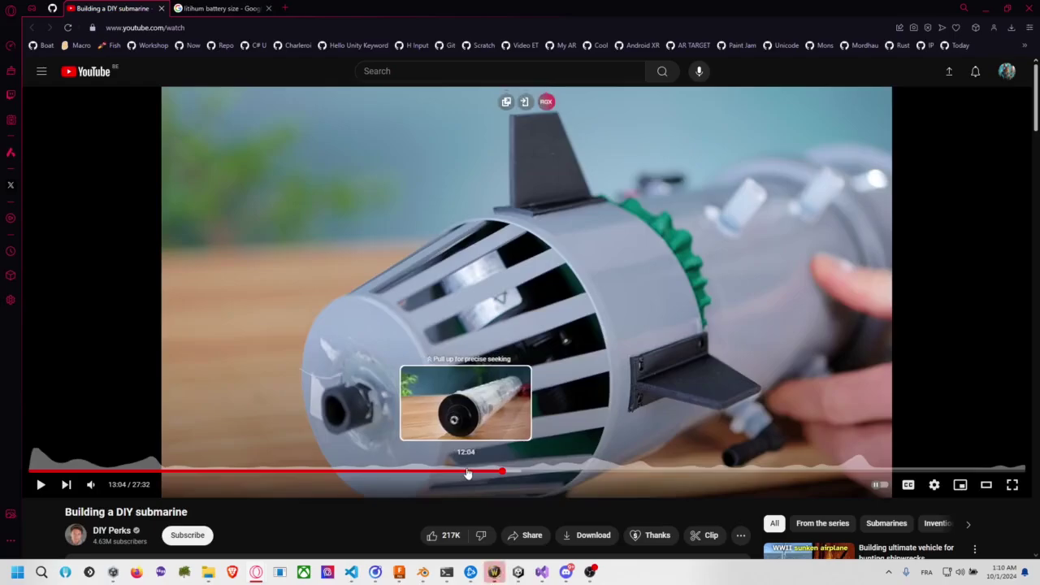
pyautogui.moveTo(467, 472); pyautogui.dragTo(494, 472)
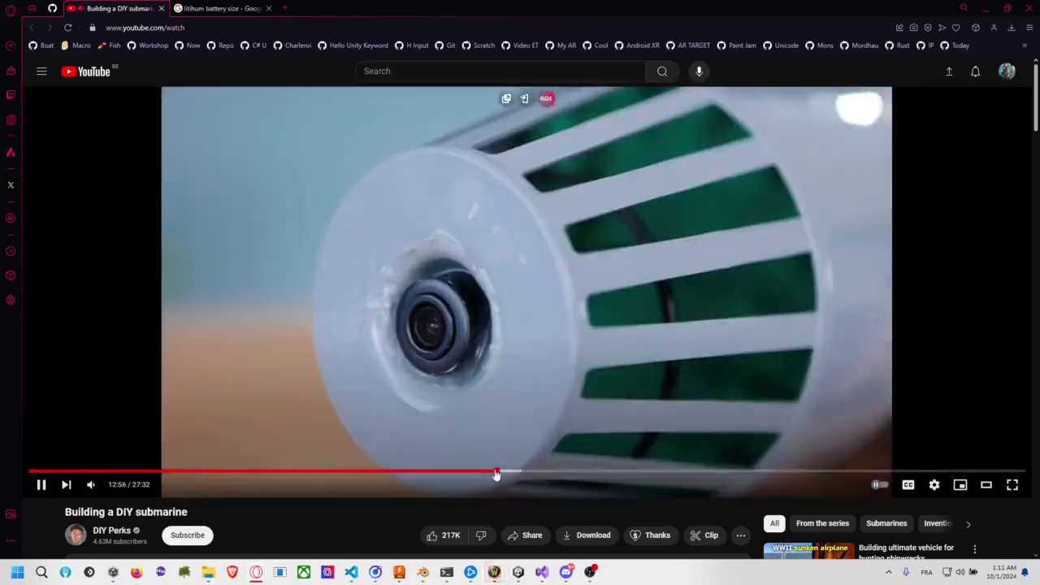
pyautogui.click(502, 305)
pyautogui.hotkey('alt', 'Tab')
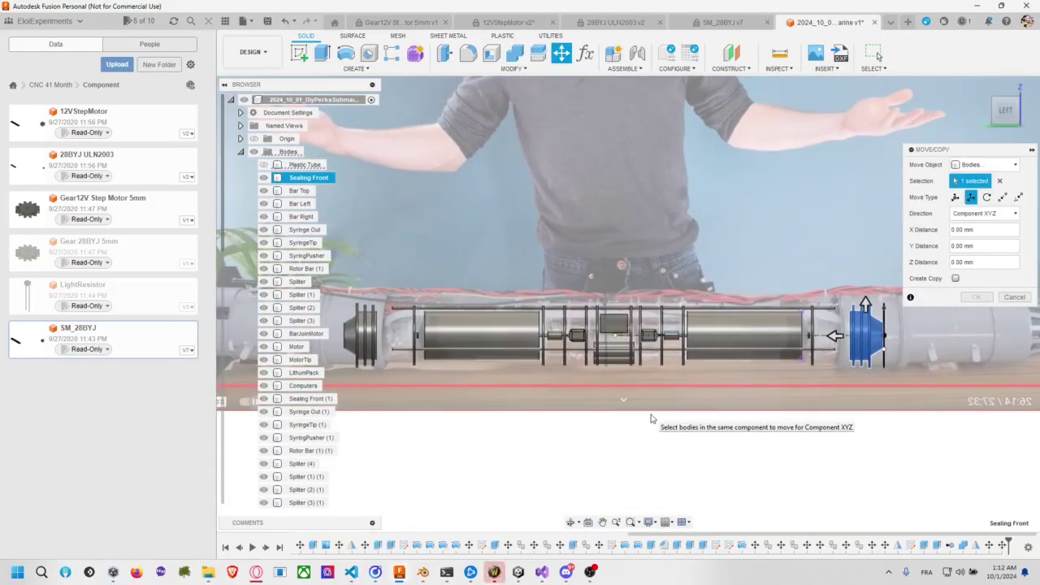
pyautogui.hotkey('alt', 'Tab')
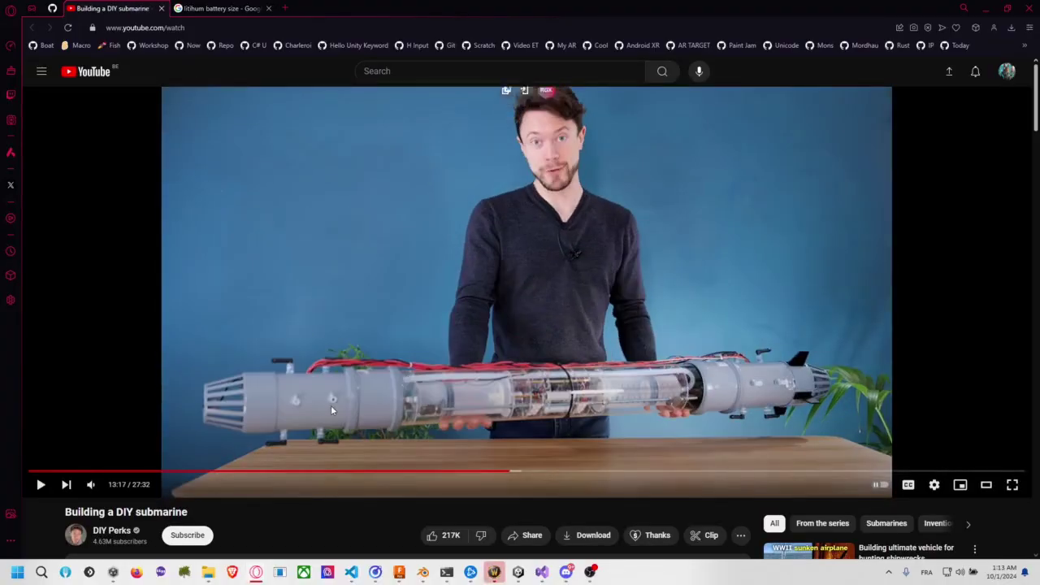
# Return to Fusion for the -28 mm ring cut and rear-end body copies, checking another video scene
pyautogui.hotkey('alt', 'Tab')
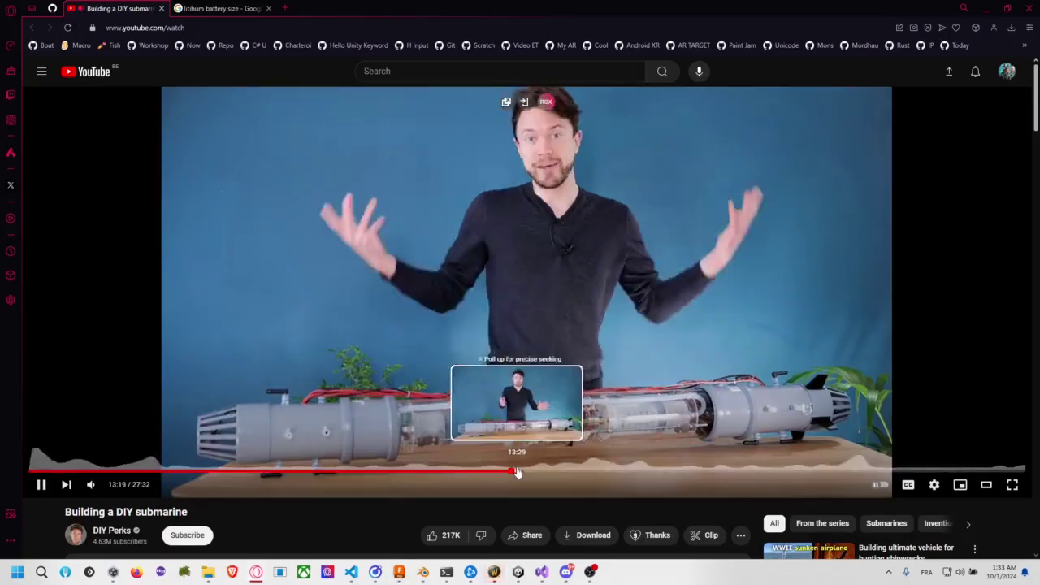
pyautogui.moveTo(515, 471)
pyautogui.mouseDown()
pyautogui.moveTo(288, 476)
pyautogui.moveTo(458, 472)
pyautogui.mouseUp()
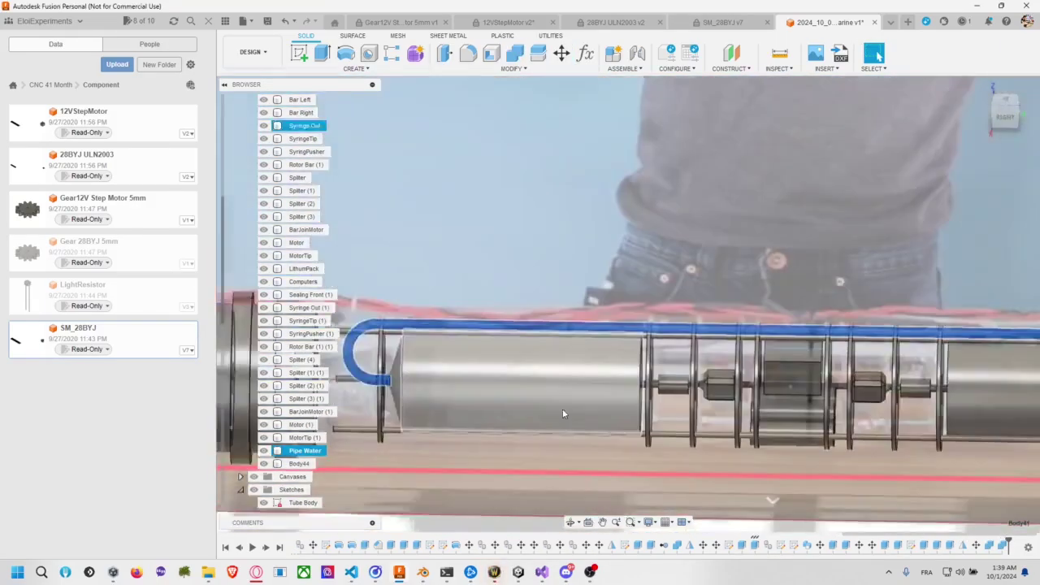
# Pan to the motor end and select Body44 to model the Pipe Water and JoinTubeToMotor parts
pyautogui.moveTo(562, 413); pyautogui.dragTo(617, 313, button='middle')
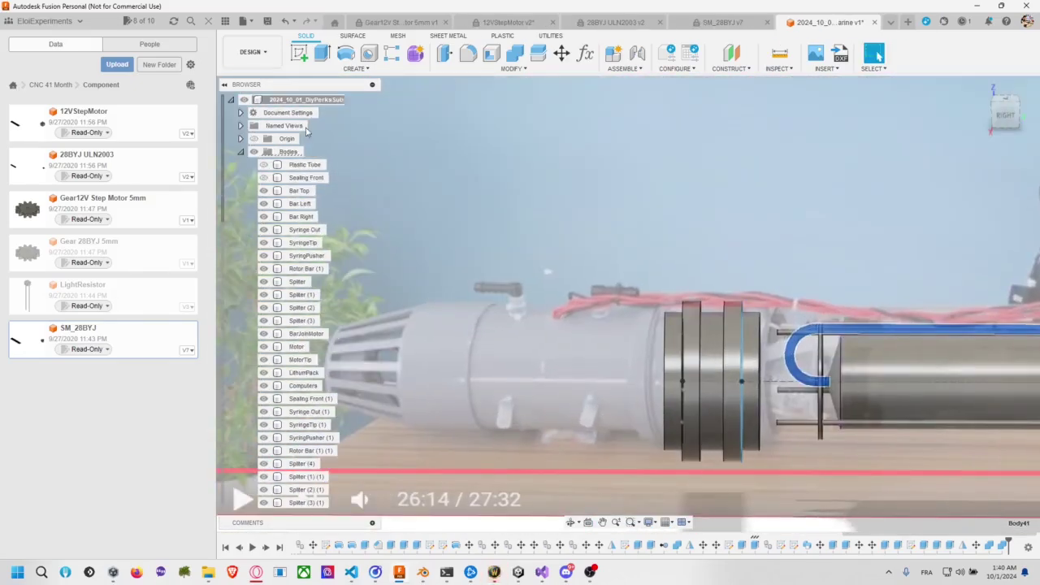
pyautogui.click(298, 476)
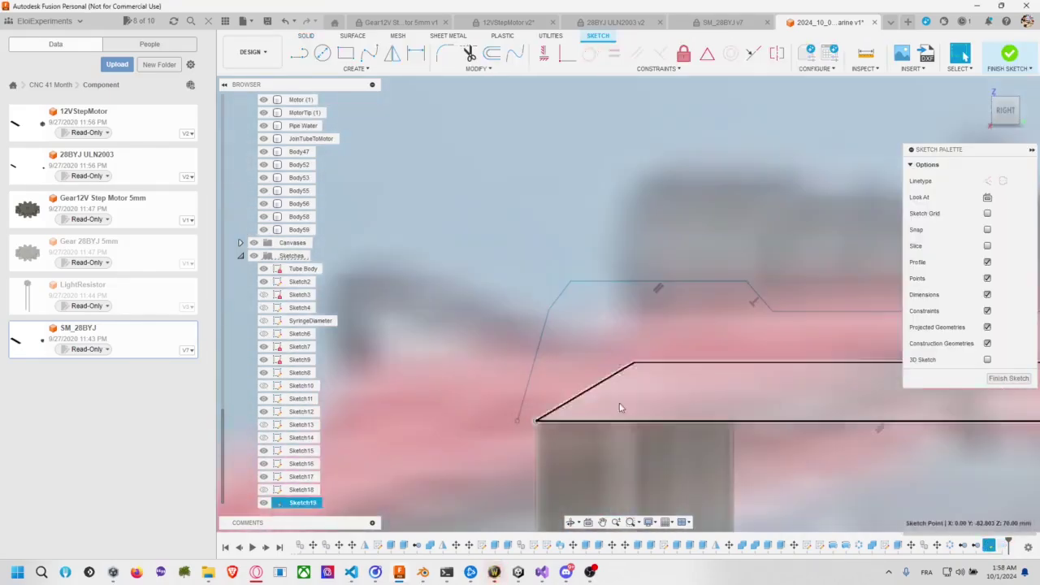
# Move the JoinTubeToMotor (1) body into place, checking the reference video
pyautogui.click(974, 297)
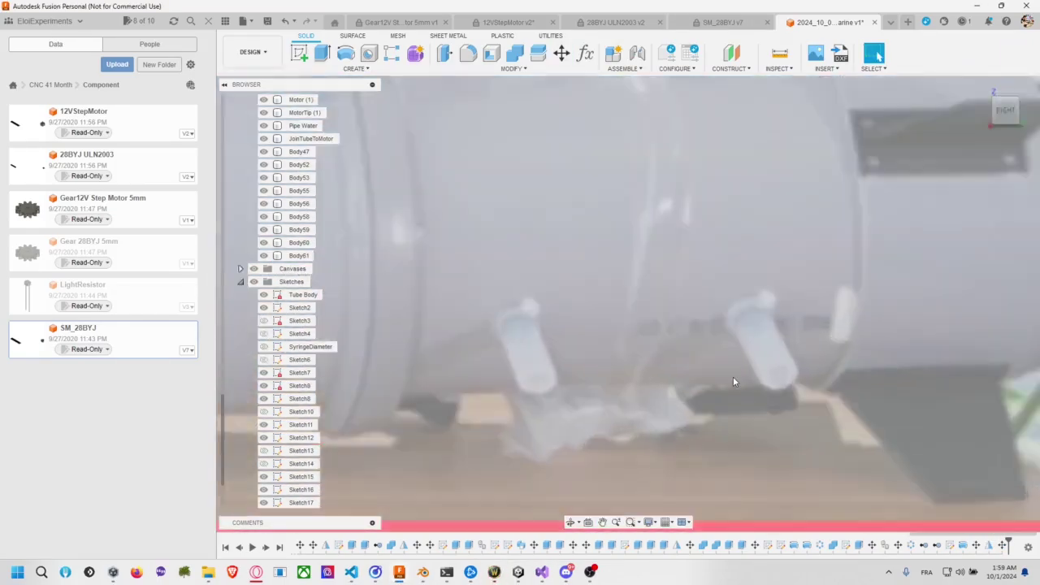
pyautogui.hotkey('alt', 'Tab')
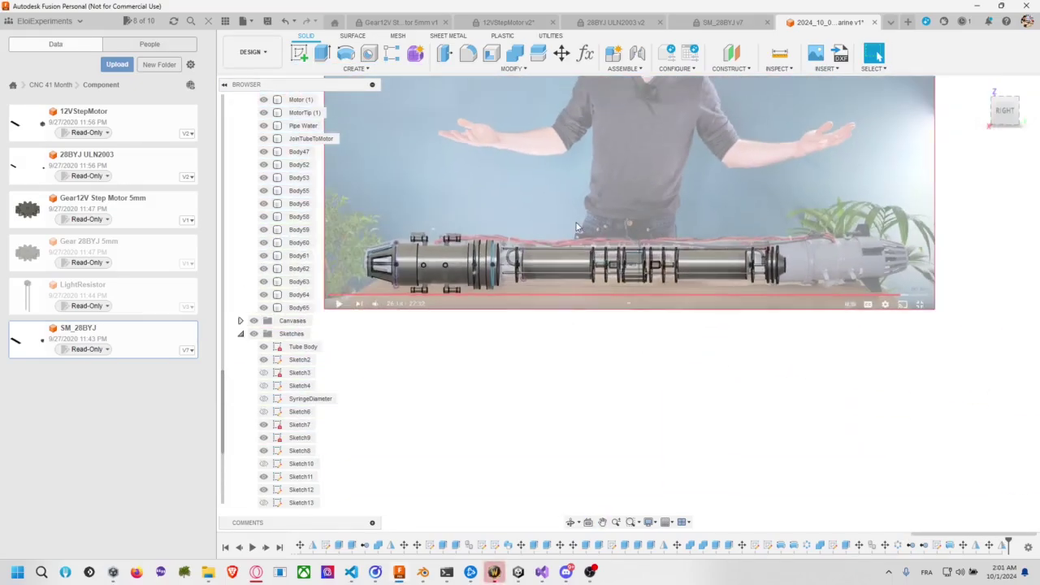
pyautogui.click(453, 290)
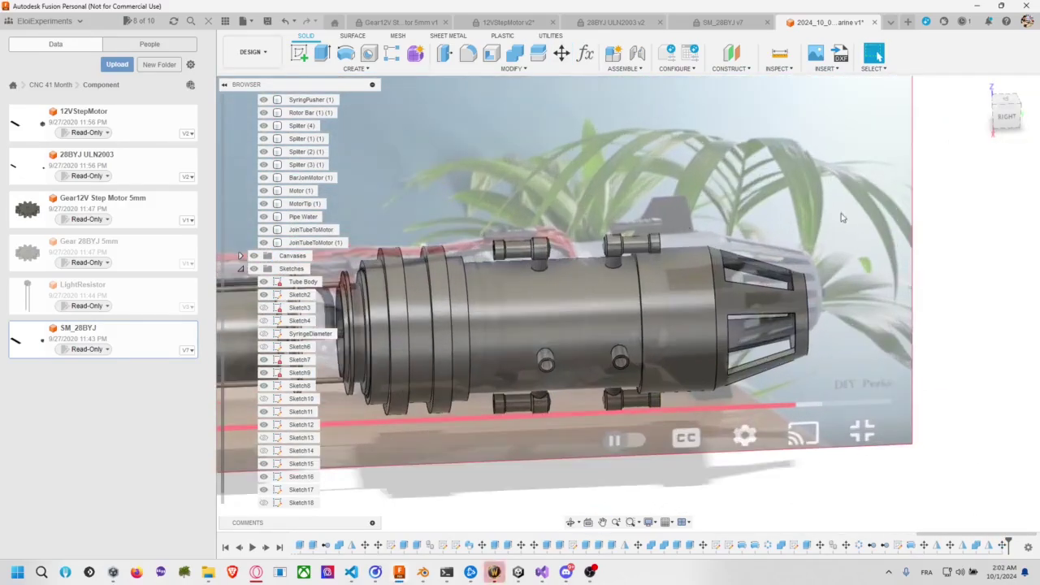
# Sketch a fin and extrude it 3 mm to each side as a new body
pyautogui.click(572, 256)
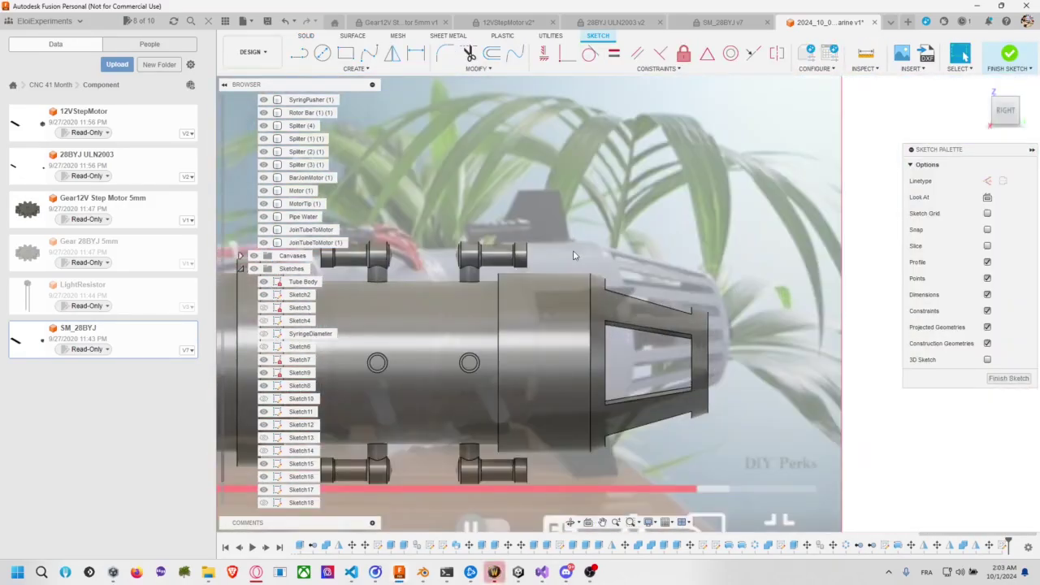
pyautogui.press('e')
pyautogui.write('3')
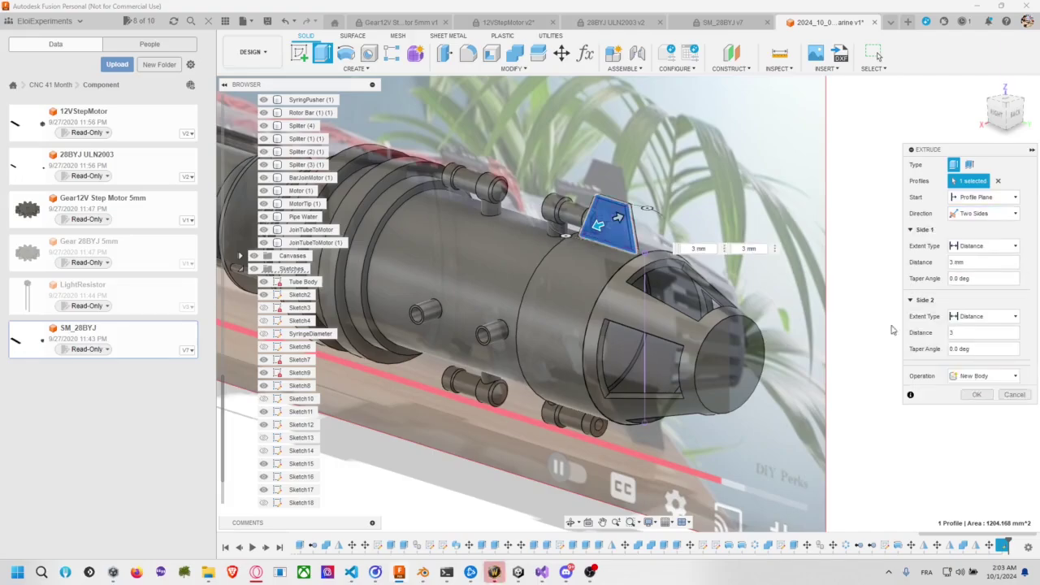
pyautogui.press('Return')
pyautogui.press('m')
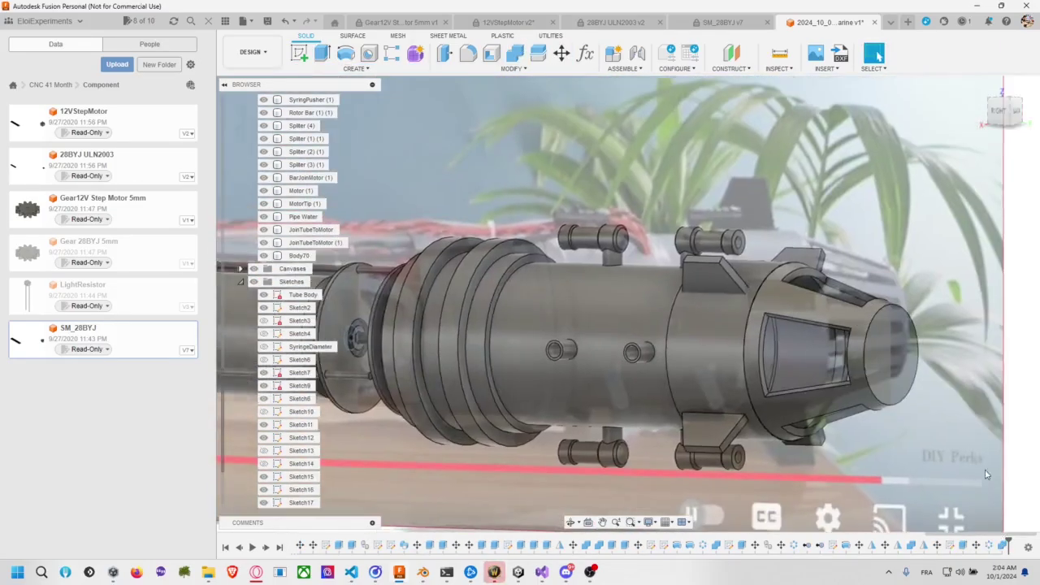
pyautogui.click(498, 238)
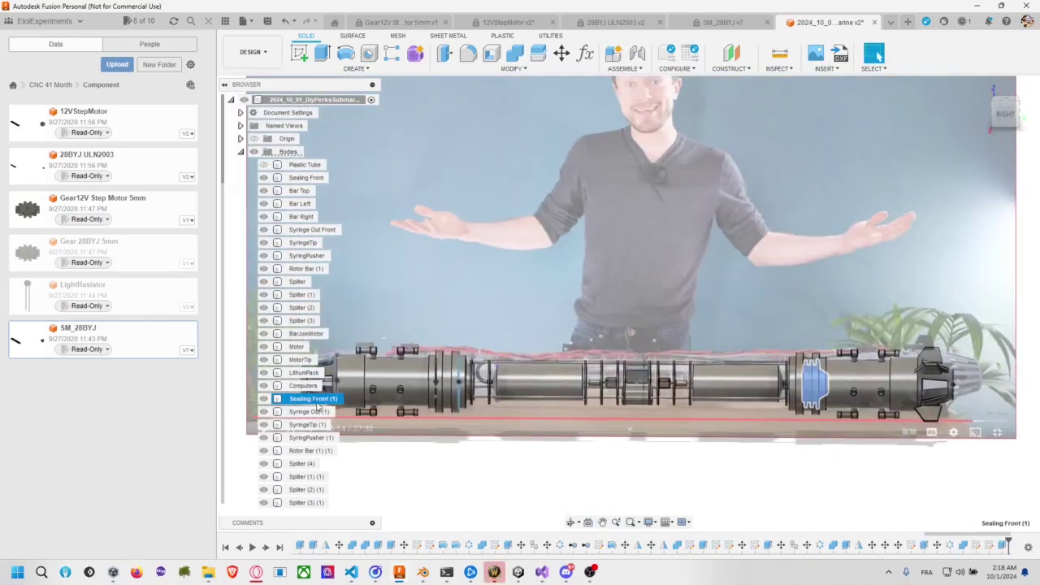
# Rename JoinTubeToMotor to JetMotorPartBack
pyautogui.click(337, 477)
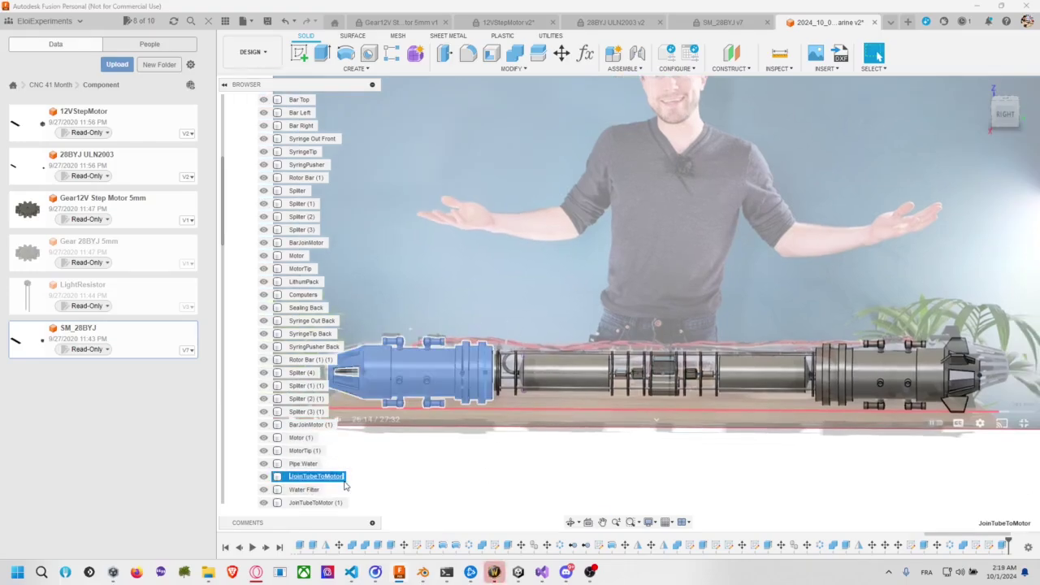
pyautogui.write('JetMotorPartBack')
pyautogui.press('Return')
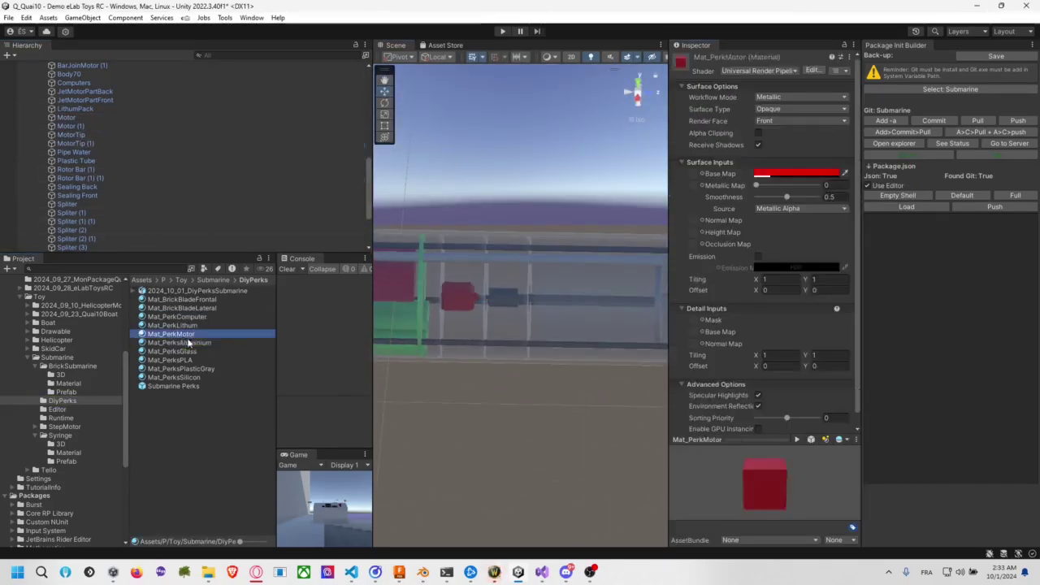
# Inspect the imported submarine's materials and parts, including JetMotorPartBack and JetMotorPartFront
pyautogui.click(179, 342)
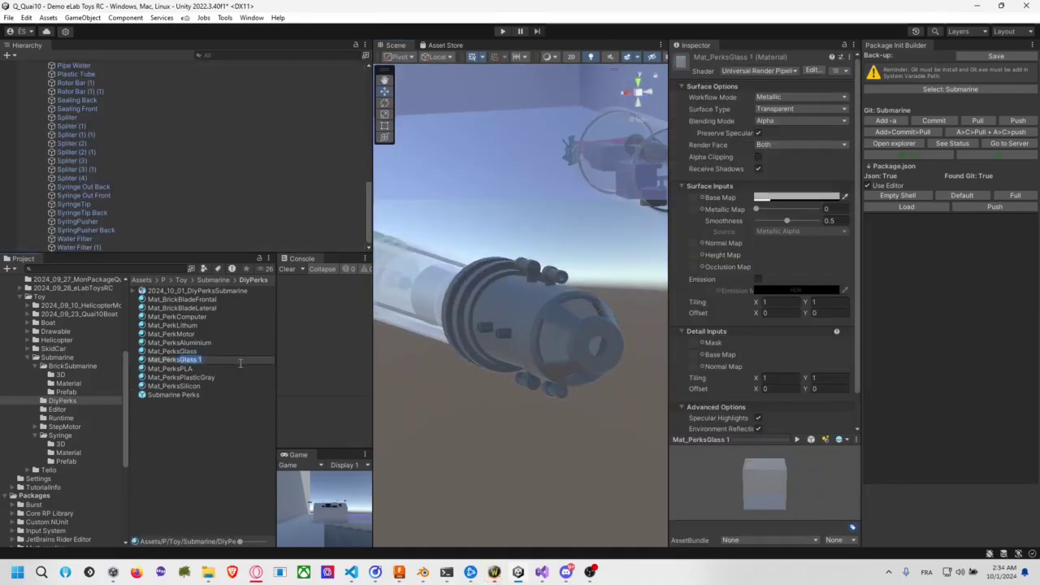
pyautogui.click(446, 395)
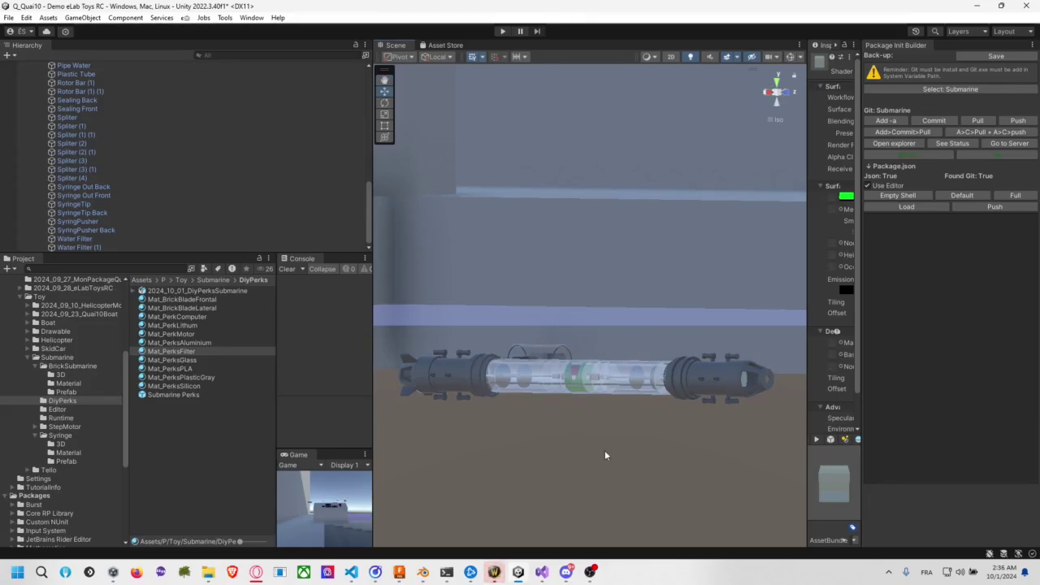
pyautogui.moveTo(604, 450)
pyautogui.mouseDown(button='right')
pyautogui.moveTo(573, 426)
pyautogui.moveTo(564, 388)
pyautogui.moveTo(648, 411)
pyautogui.moveTo(676, 383)
pyautogui.mouseUp(button='right')
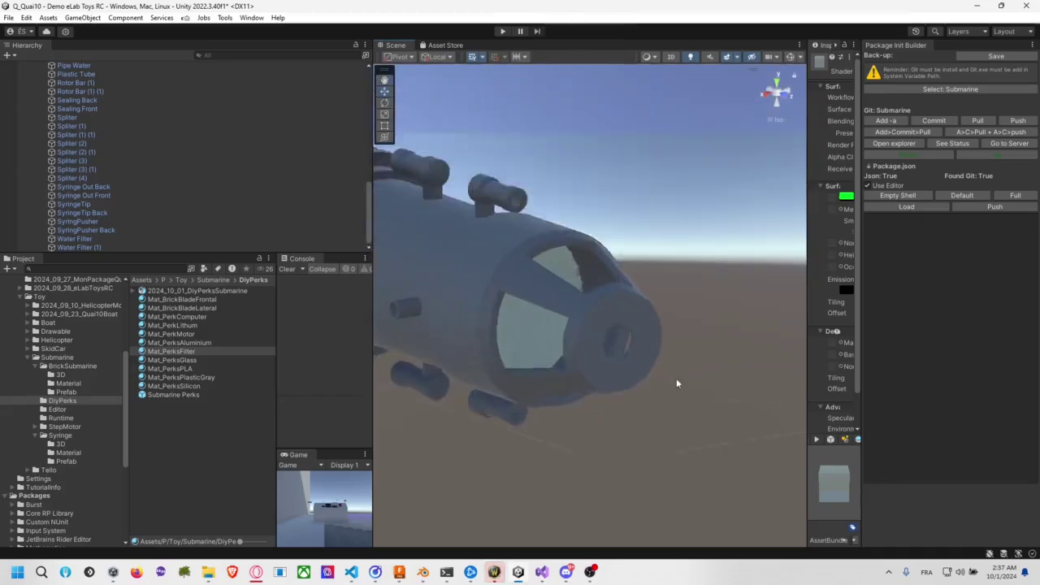
pyautogui.click(676, 382)
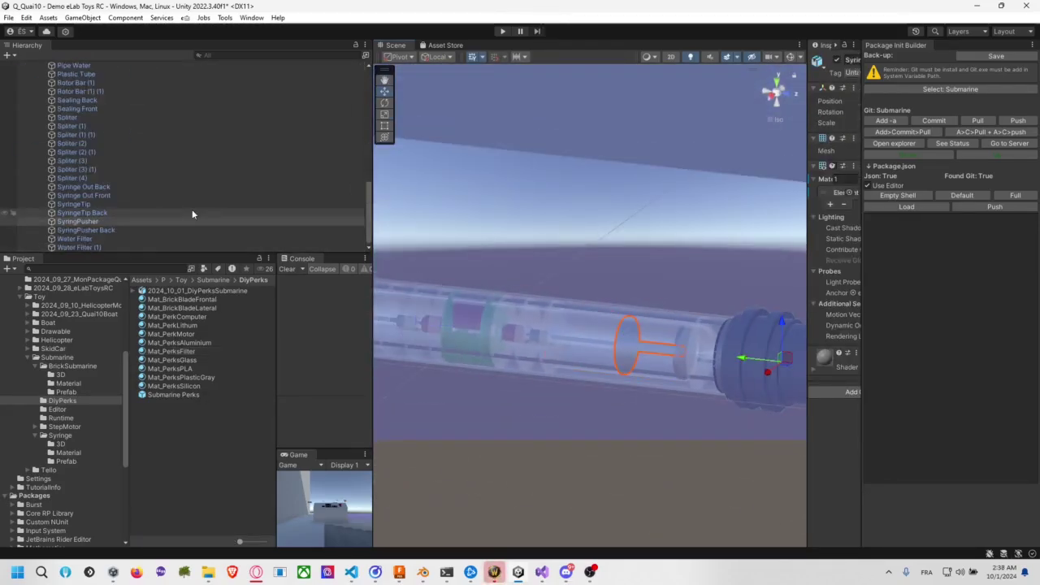
pyautogui.click(203, 299)
pyautogui.keyDown('shift'); pyautogui.click(211, 309); pyautogui.keyUp('shift')
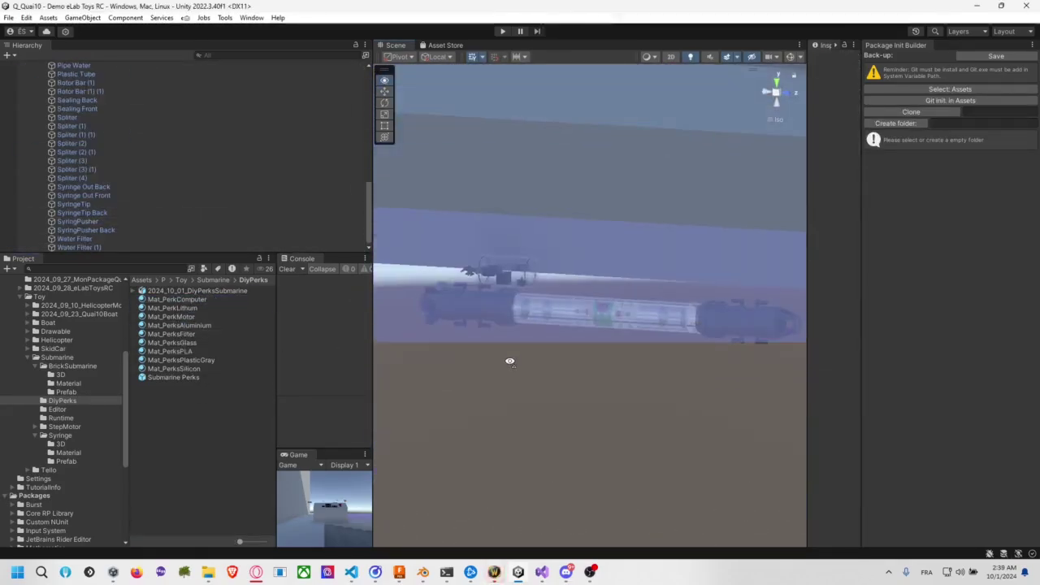
pyautogui.moveTo(522, 361)
pyautogui.mouseDown(button='right')
pyautogui.moveTo(638, 370)
pyautogui.moveTo(619, 358)
pyautogui.mouseUp(button='right')
pyautogui.click(619, 359)
pyautogui.press('f')
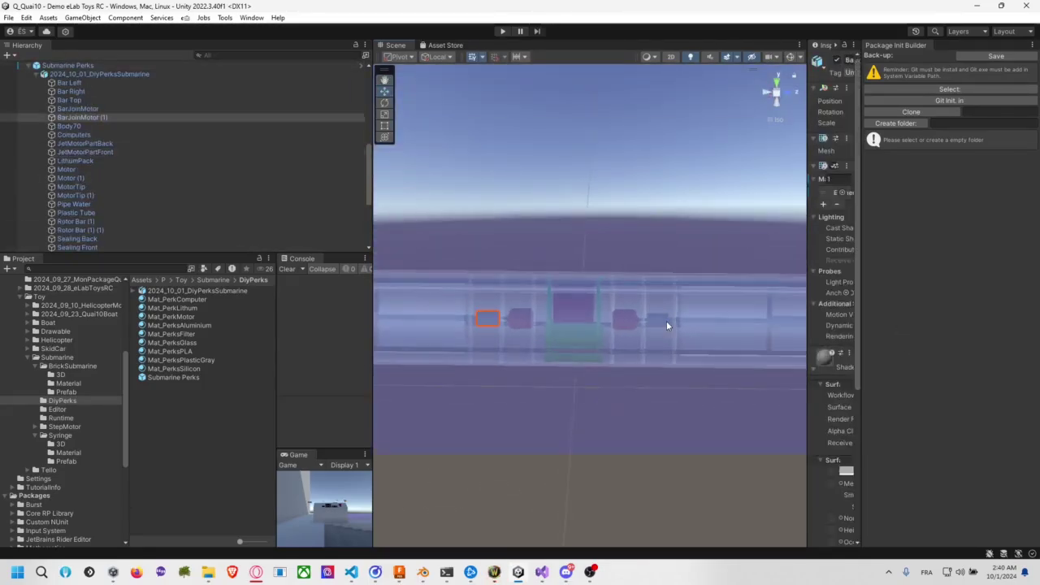
pyautogui.moveTo(614, 327)
pyautogui.mouseDown(button='right')
pyautogui.moveTo(504, 312)
pyautogui.moveTo(594, 245)
pyautogui.mouseUp(button='right')
# Frame the Rotor Bar cube and duplicate Mat_PerksSilicon as a new Mat_PaperStickRotation material
pyautogui.click(513, 332)
pyautogui.press('f')
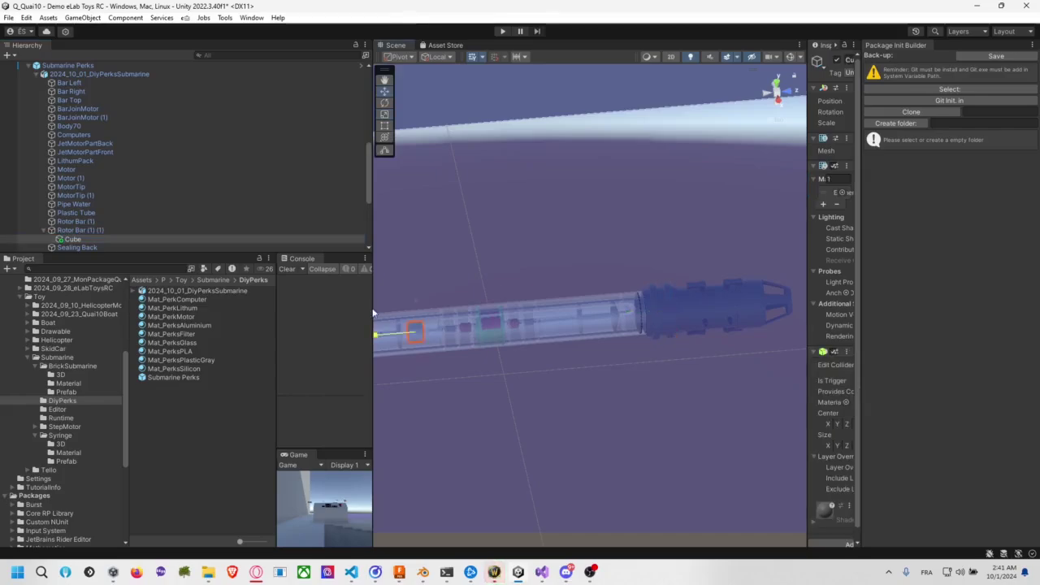
pyautogui.scroll(-5, 593, 245)
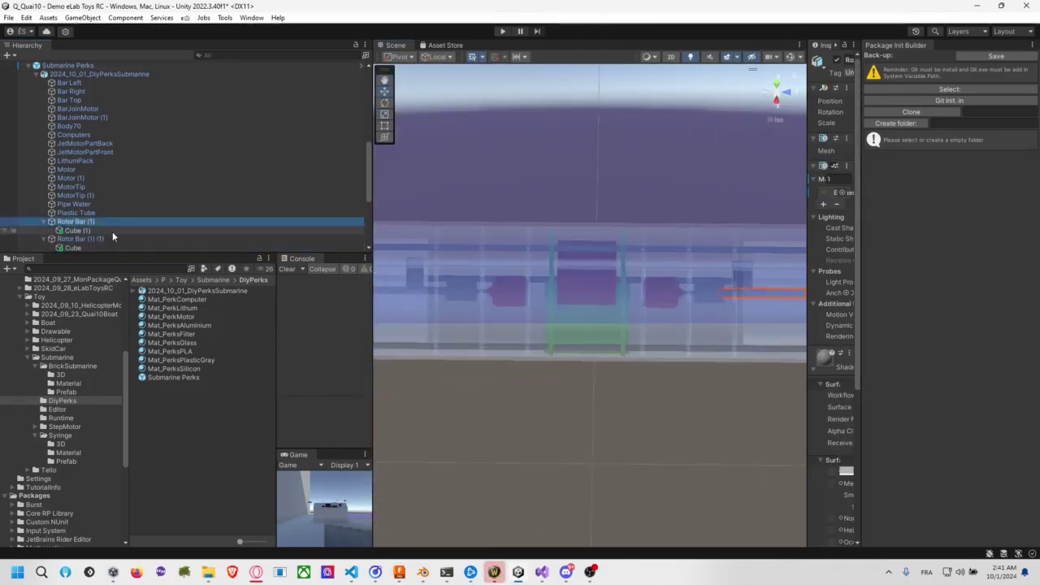
pyautogui.click(173, 368)
pyautogui.hotkey('ctrl', 'd')
pyautogui.moveTo(808, 244); pyautogui.dragTo(650, 244)
pyautogui.hotkey('ctrl', 'z')
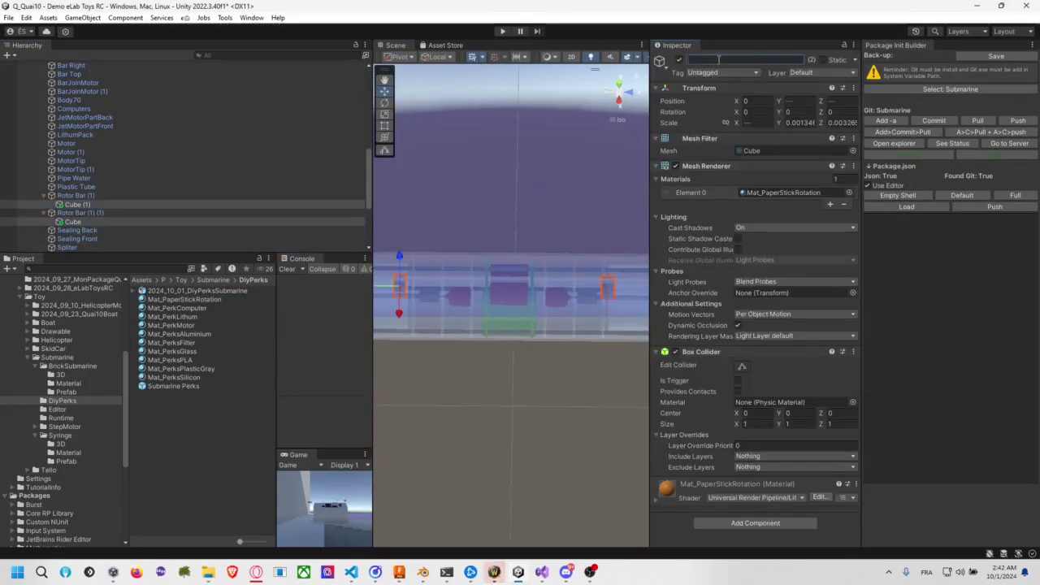
pyautogui.click(751, 60)
pyautogui.write('Paper Stick')
pyautogui.moveTo(420, 311); pyautogui.dragTo(554, 298, button='right')
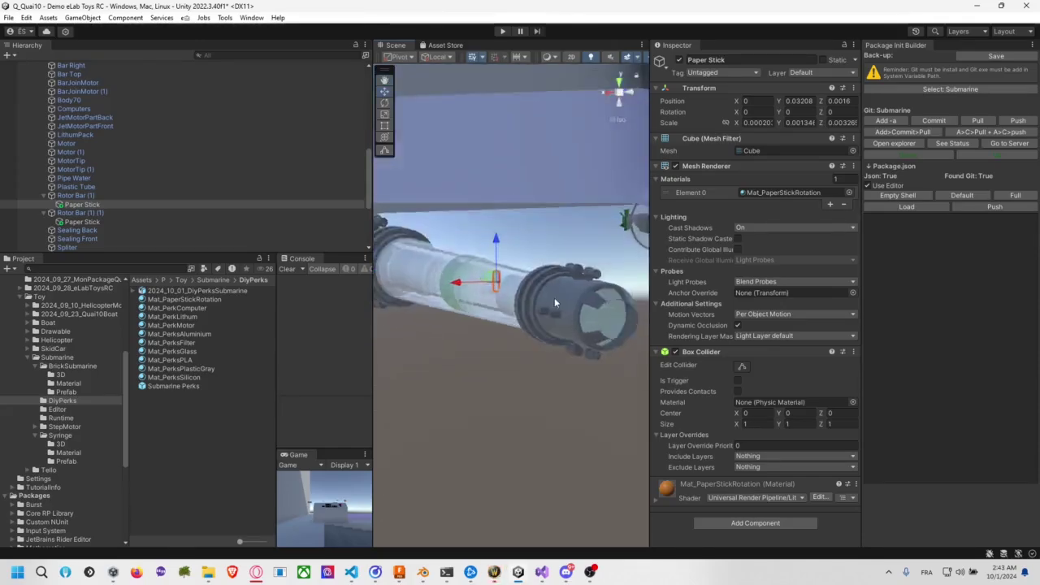
pyautogui.click(554, 297)
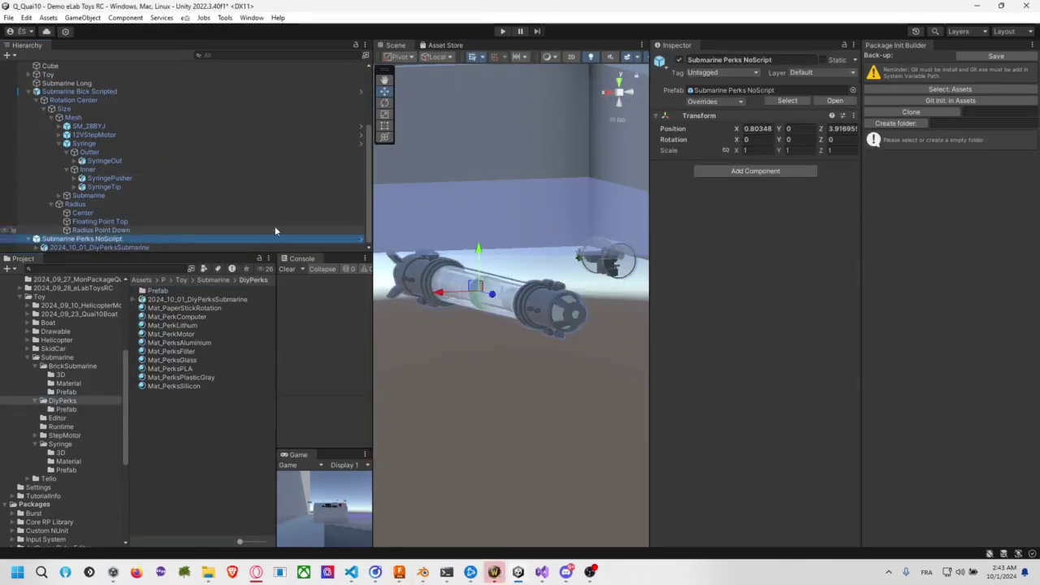
pyautogui.write('Submarine Perks Scri')
# Name the submarine Submarine Perks NoScript and add an empty parent object inside the prefab
pyautogui.press('Return')
pyautogui.hotkey('ctrl', 'shift', 'n')
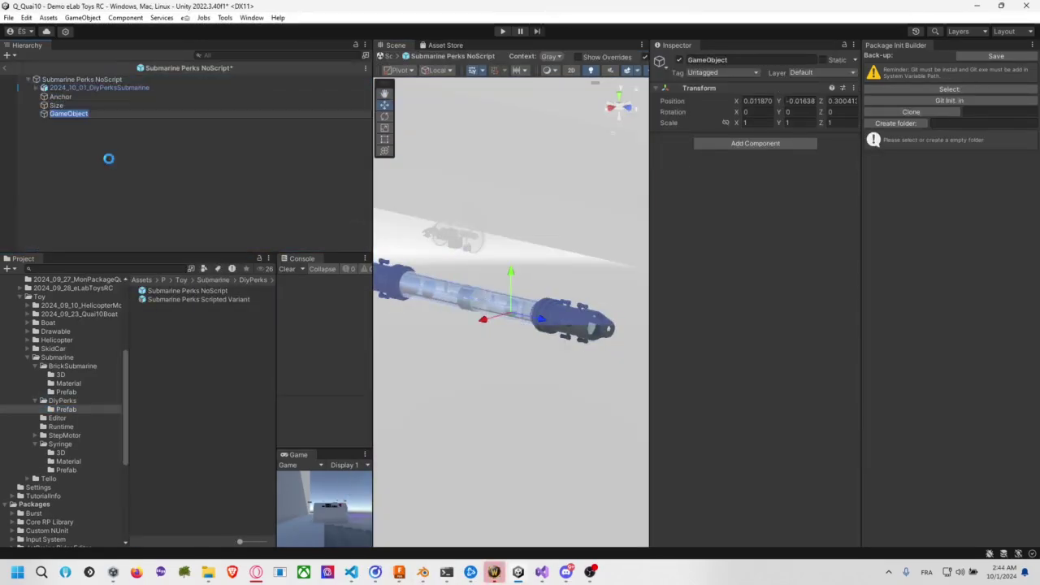
pyautogui.doubleClick(137, 106)
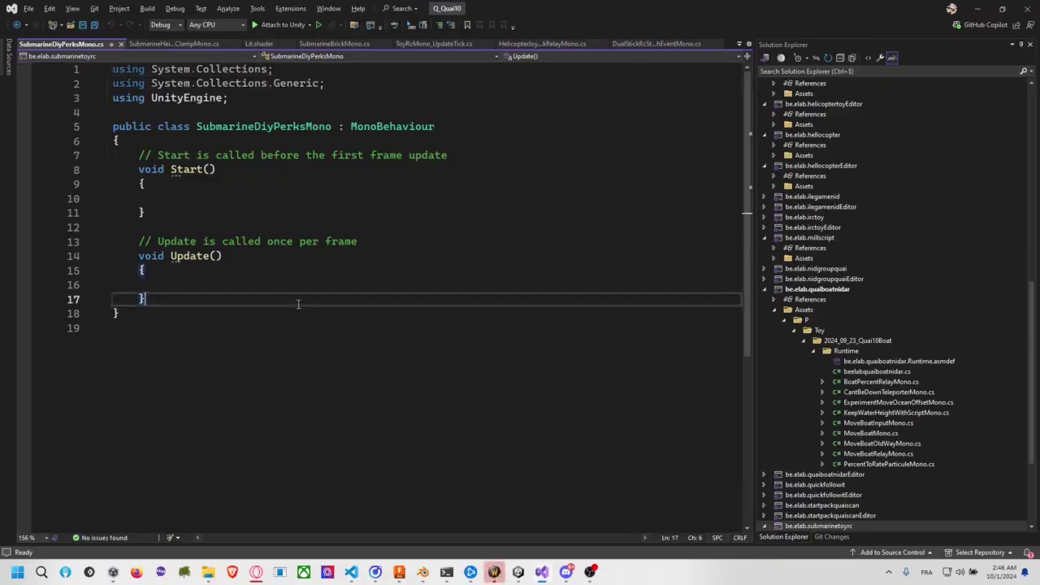
# Paste the brick submarine movement code and rename the class to SubmarineDiyPerksMono
pyautogui.hotkey('ctrl', 'a')
pyautogui.hotkey('ctrl', 'v')
pyautogui.write('DiyPerks')
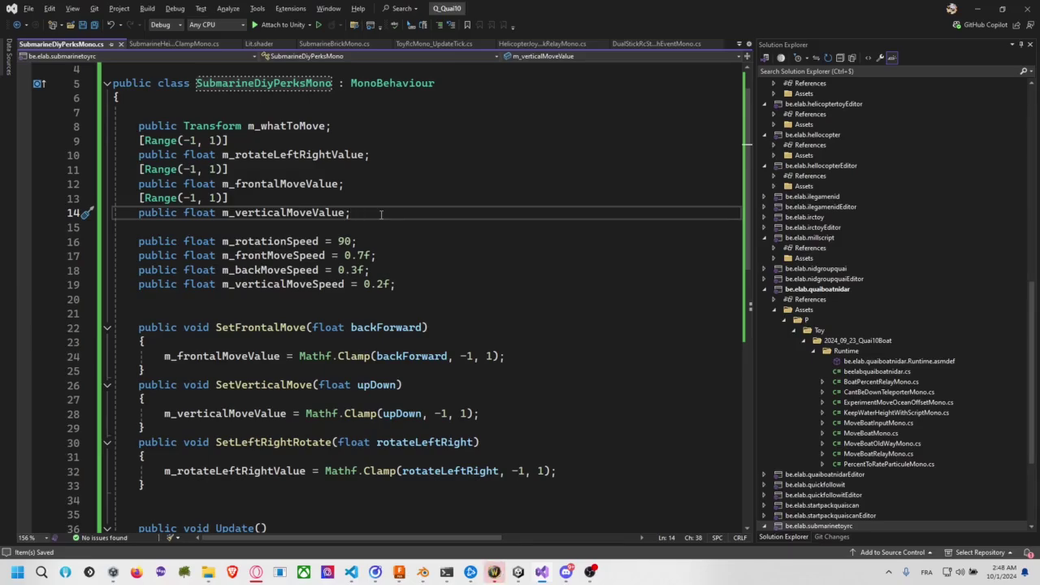
# Duplicate the vertical move value and speed fields into lateral move fields
pyautogui.hotkey('ctrl', 'v')
pyautogui.press('BackSpace')
pyautogui.press('BackSpace')
pyautogui.press('BackSpace')
pyautogui.press('Down')
pyautogui.press('Down')
pyautogui.press('Down')
pyautogui.press('End')
pyautogui.press('Return')
pyautogui.write('public float m_')
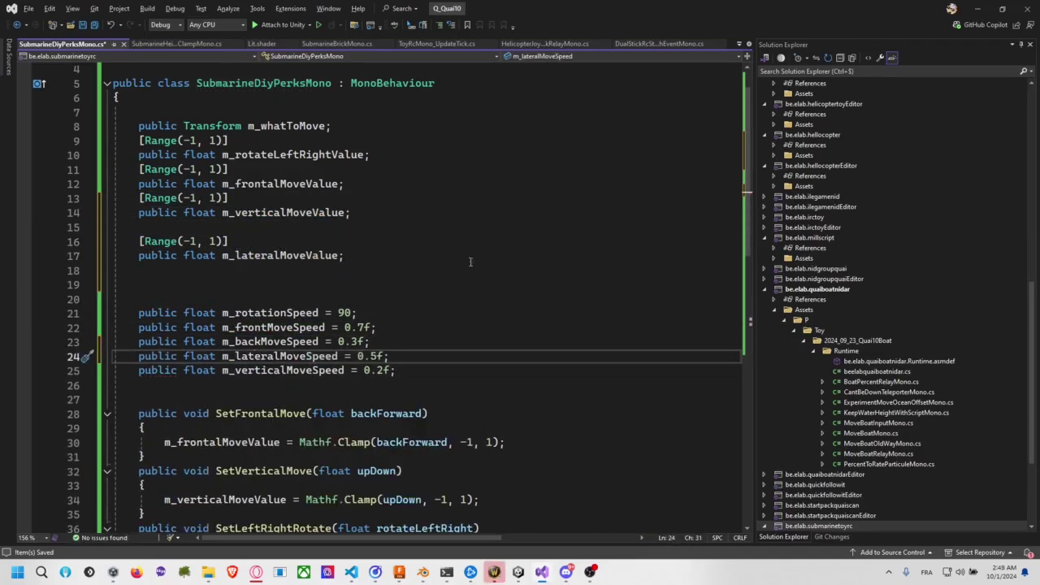
# Add the SetLateralMove method, save, and check Submarine Perks Scripted's fields in Unity
pyautogui.scroll(-2, 366, 325)
pyautogui.click(268, 457)
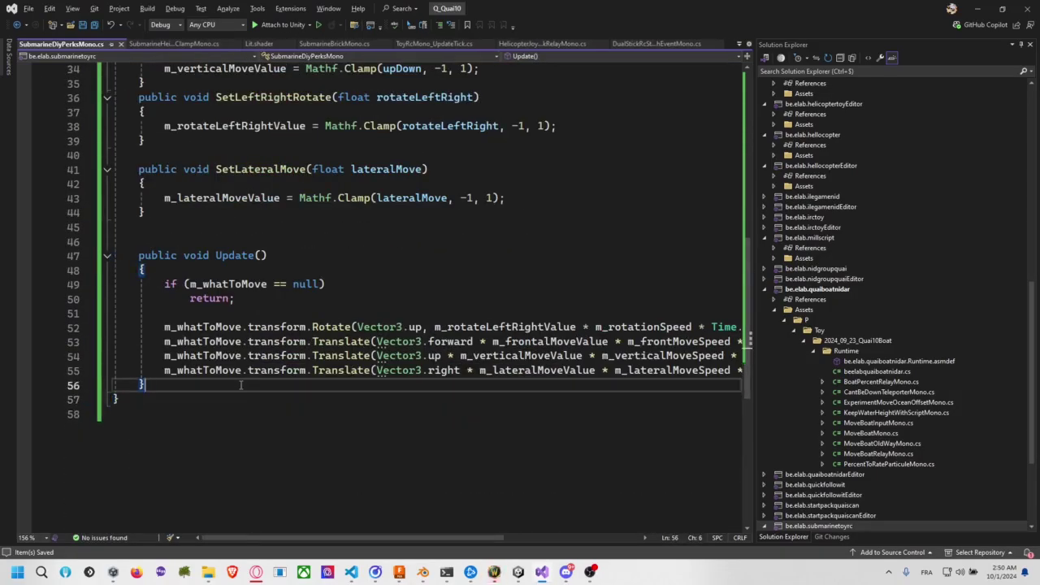
pyautogui.scroll(3, 240, 385)
pyautogui.hotkey('alt', 'Tab')
pyautogui.click(82, 239)
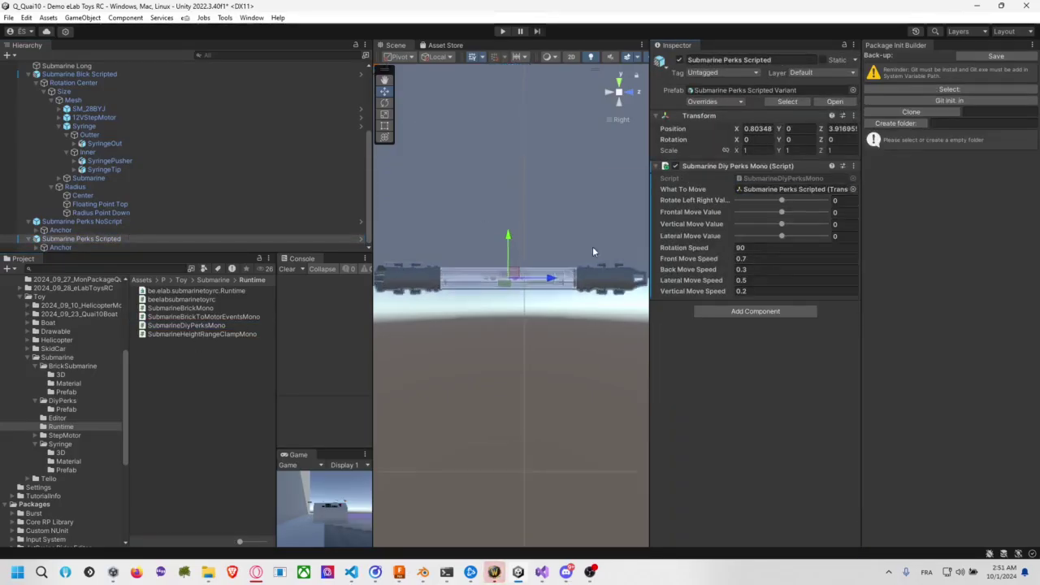
# Add the Submarine Height Range Clamp Mono script and assign a Water Level anchor transform
pyautogui.scroll(-3, 549, 344)
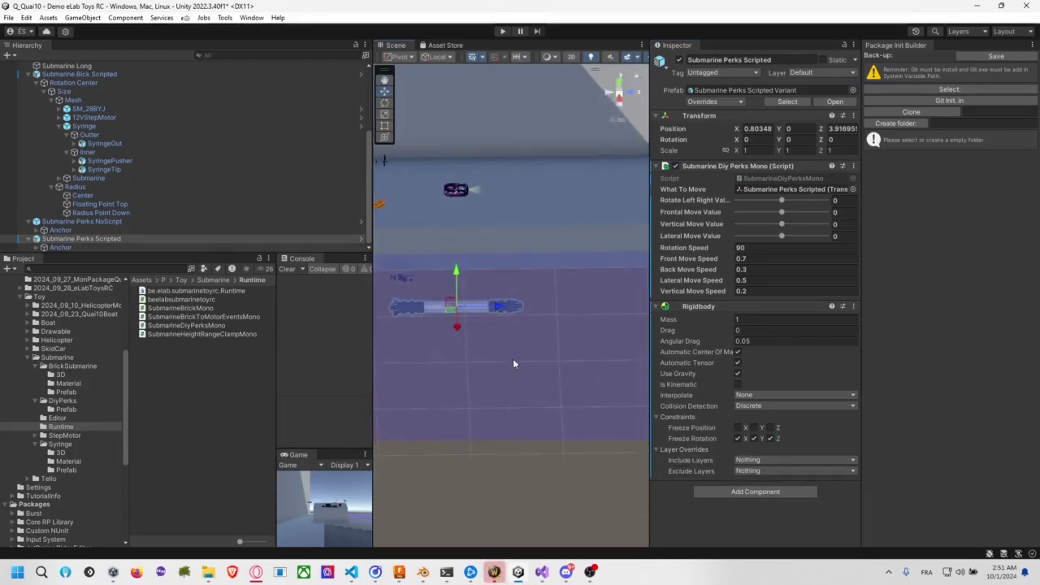
pyautogui.click(755, 491)
pyautogui.click(766, 413)
pyautogui.click(845, 449)
pyautogui.write('water')
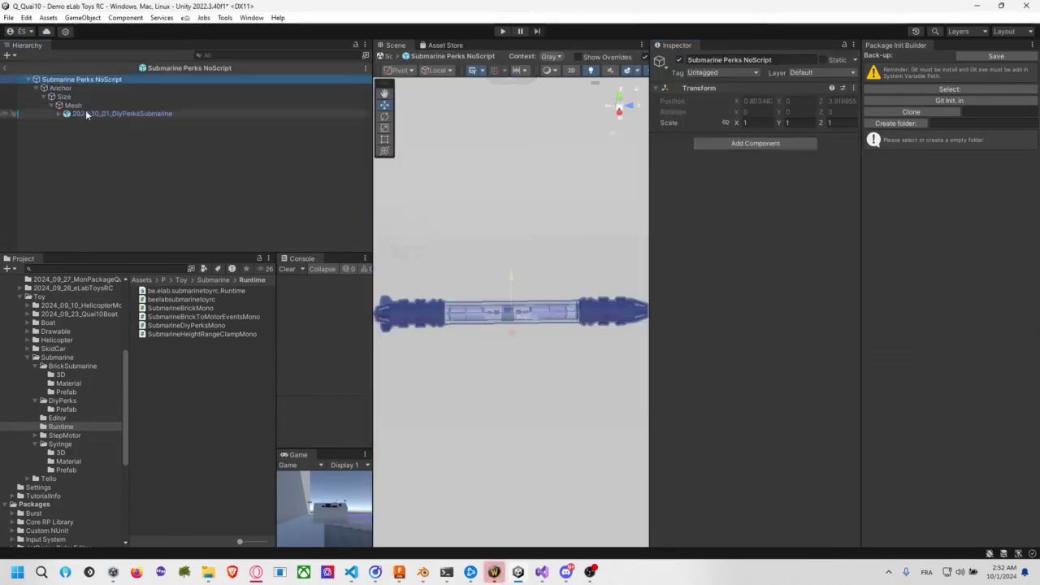
# Assign the Down Radius and Up Floating Radius points to the clamp script and run the scene
pyautogui.press('Down')
pyautogui.press('Down')
pyautogui.press('Down')
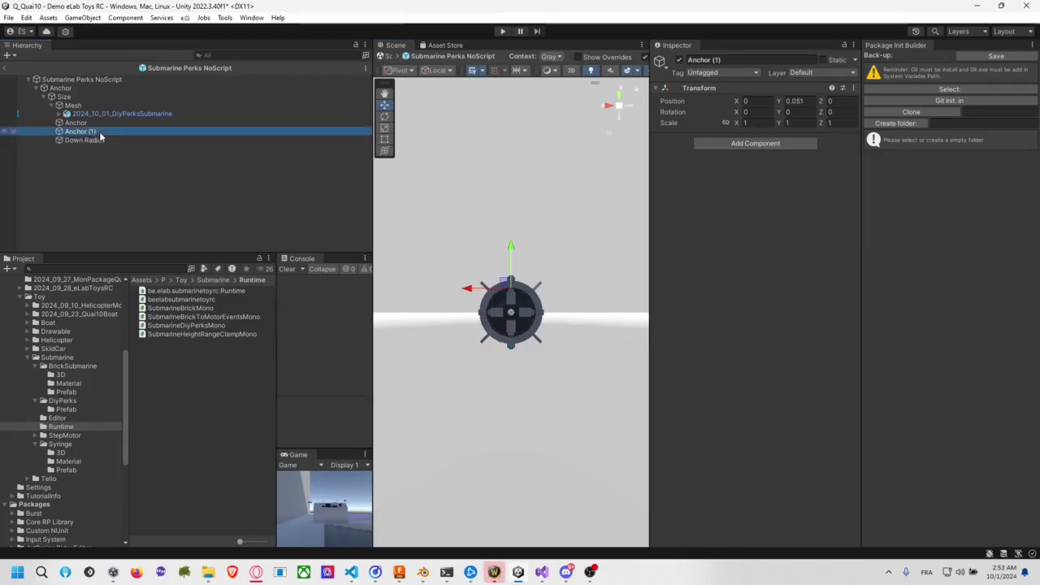
pyautogui.doubleClick(102, 140)
pyautogui.click(6, 67)
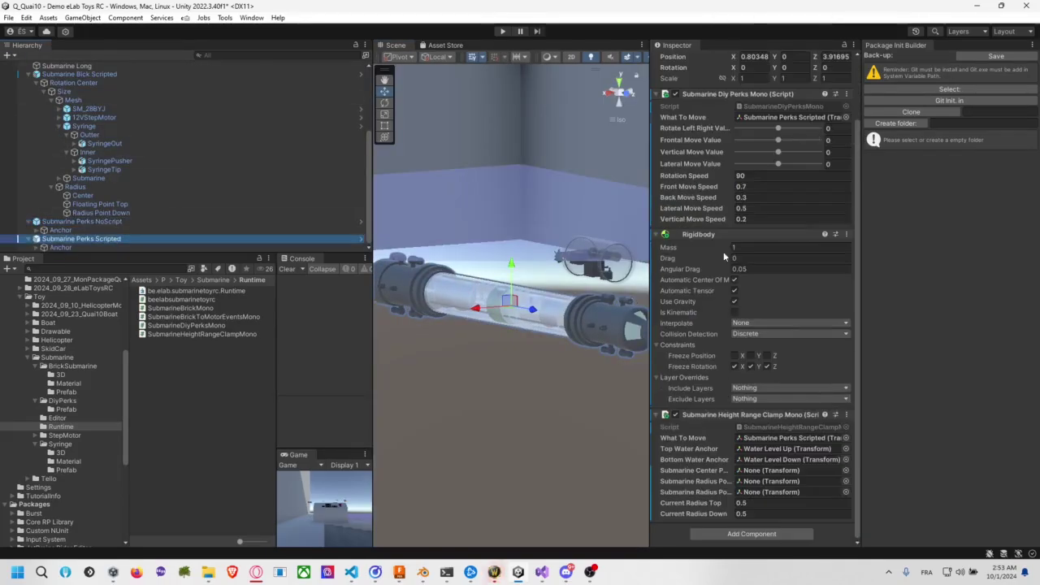
pyautogui.moveTo(113, 247); pyautogui.dragTo(792, 492)
pyautogui.hotkey('ctrl', 'p')
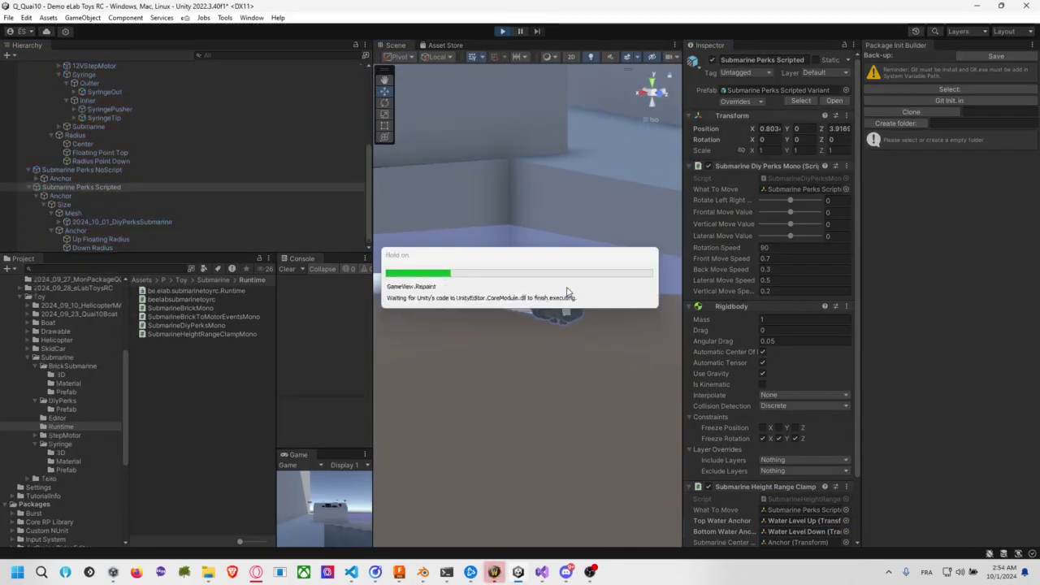
# Test-run the Scripted submarine, turning it with the rotate value and diving with the vertical value
pyautogui.moveTo(791, 174); pyautogui.dragTo(811, 209)
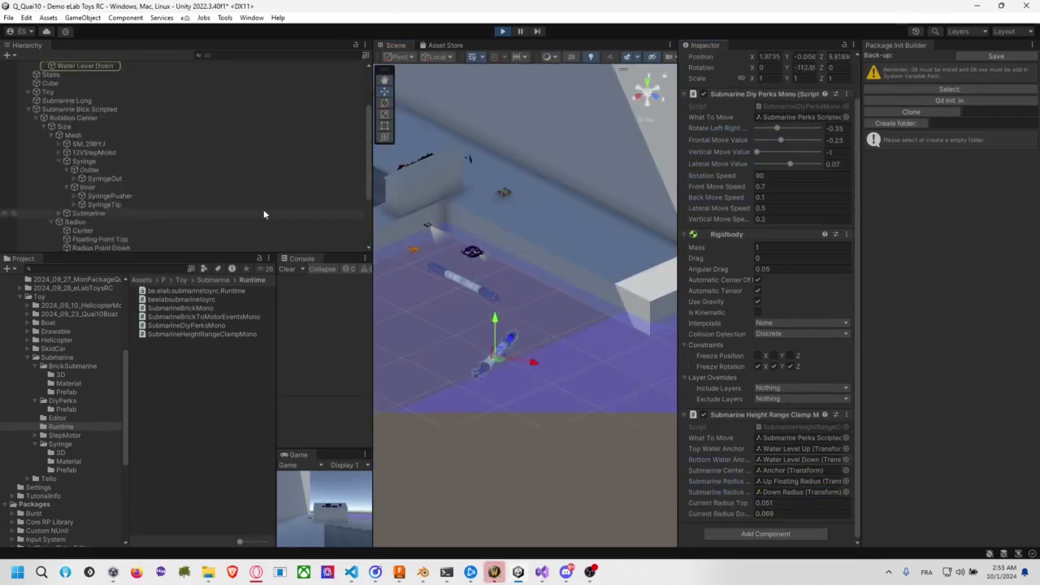
pyautogui.hotkey('ctrl', 'p')
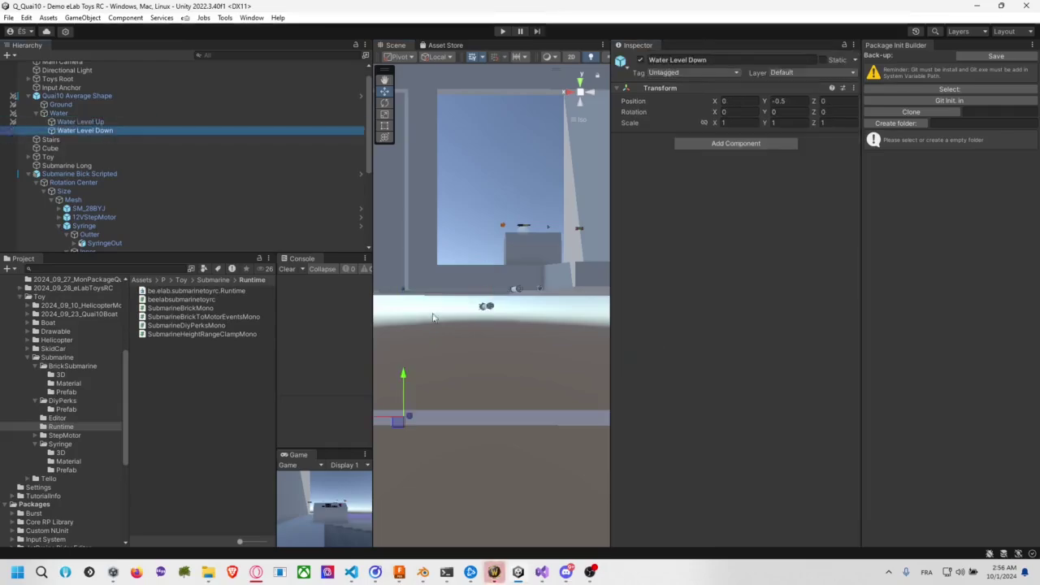
pyautogui.click(112, 118)
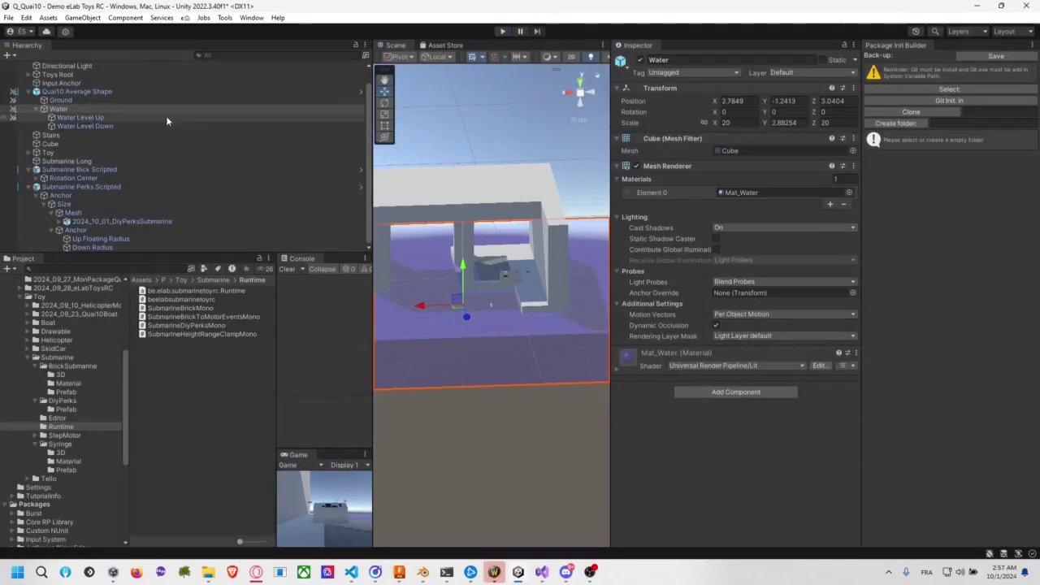
pyautogui.click(530, 372)
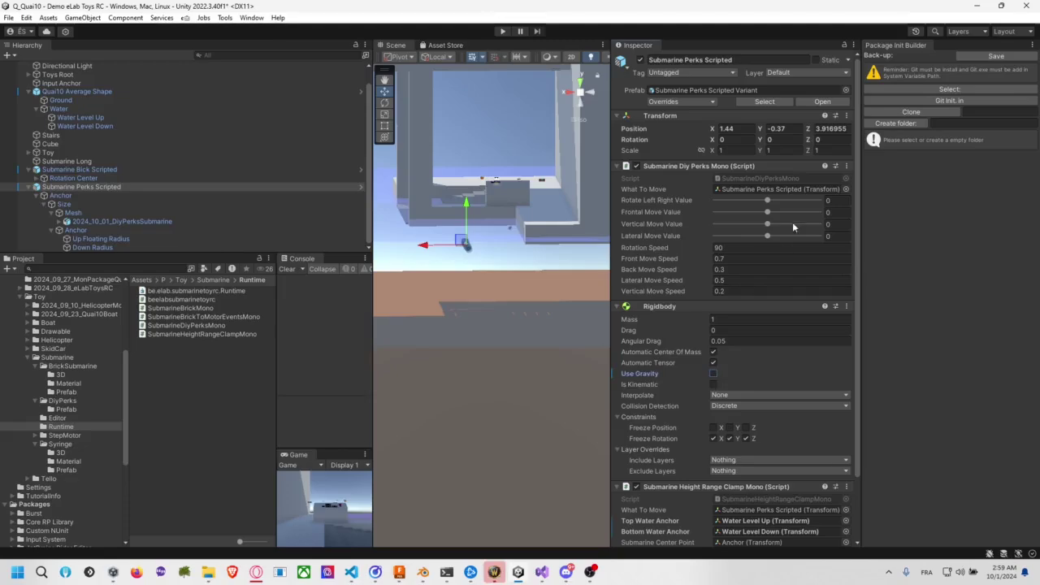
pyautogui.moveTo(767, 197); pyautogui.dragTo(812, 197)
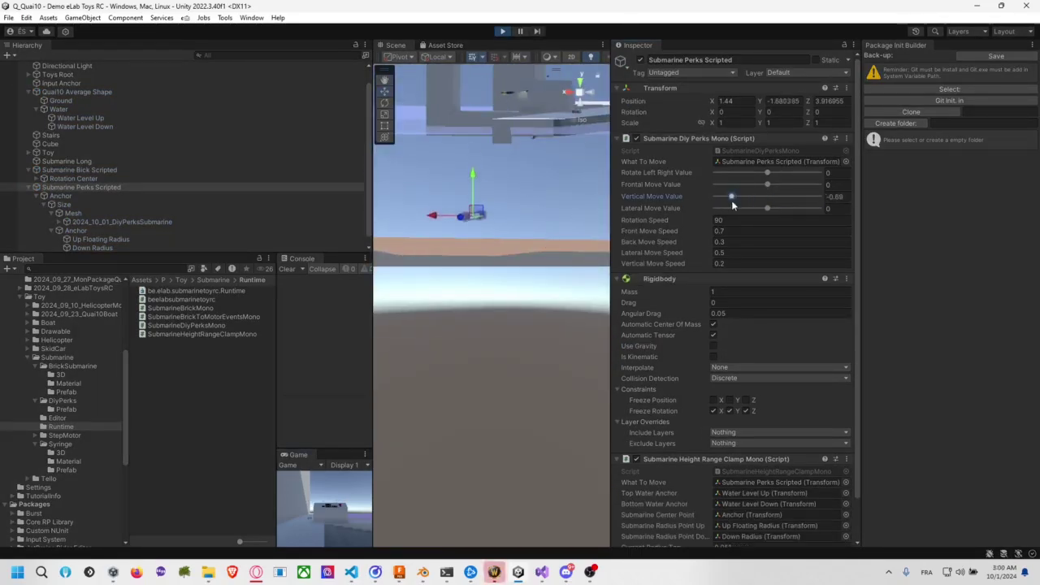
pyautogui.hotkey('ctrl', 'p')
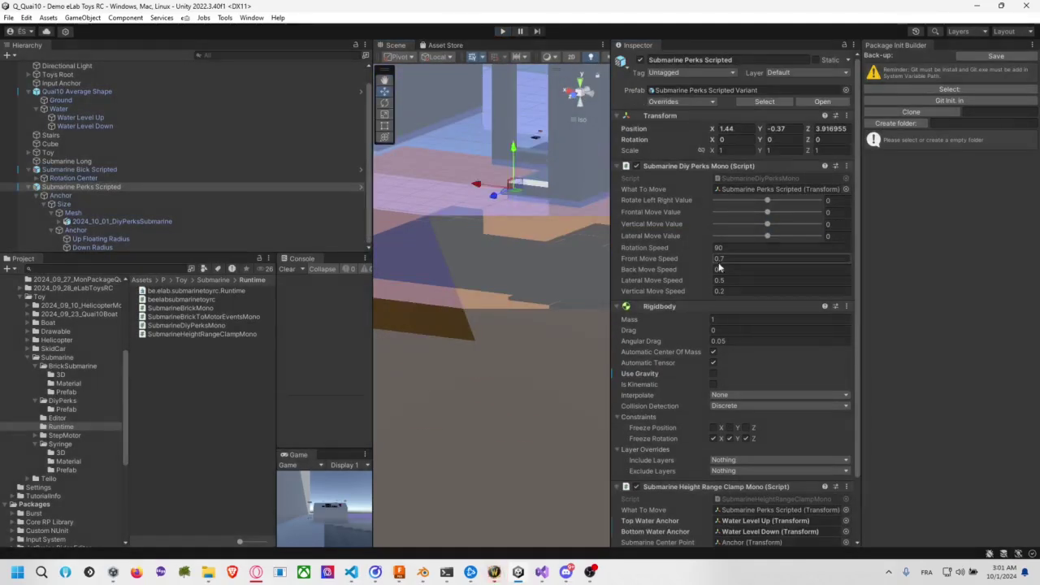
# Set the Lateral Move Speed toward 0.3, comparing with the brick submarine's front move speed
pyautogui.click(746, 279)
pyautogui.write('0.')
pyautogui.click(122, 169)
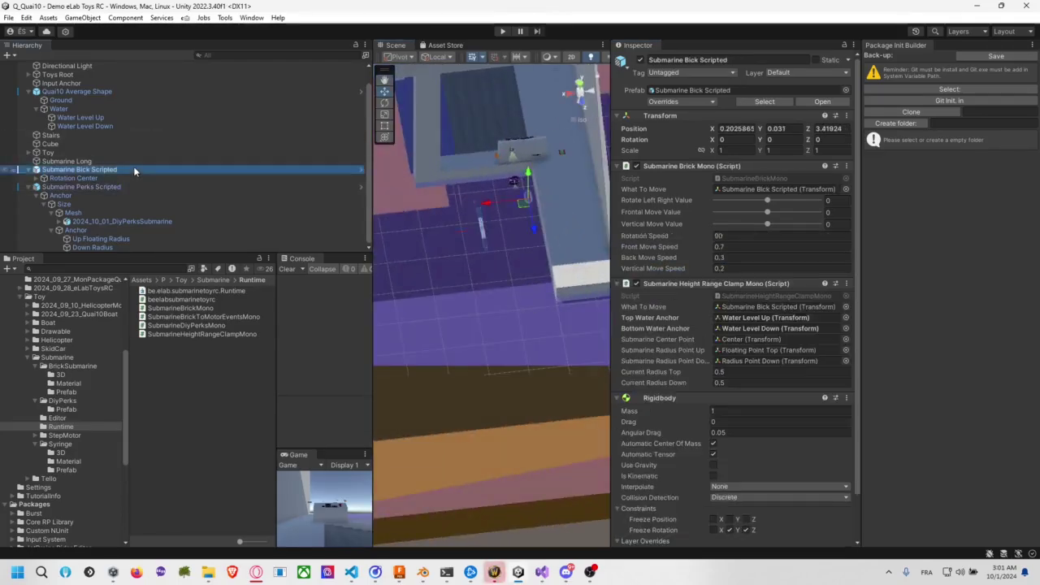
pyautogui.click(661, 246)
# Frame Submarine Perks Scripted and open its prefab from the Anchor for editing
pyautogui.click(531, 273)
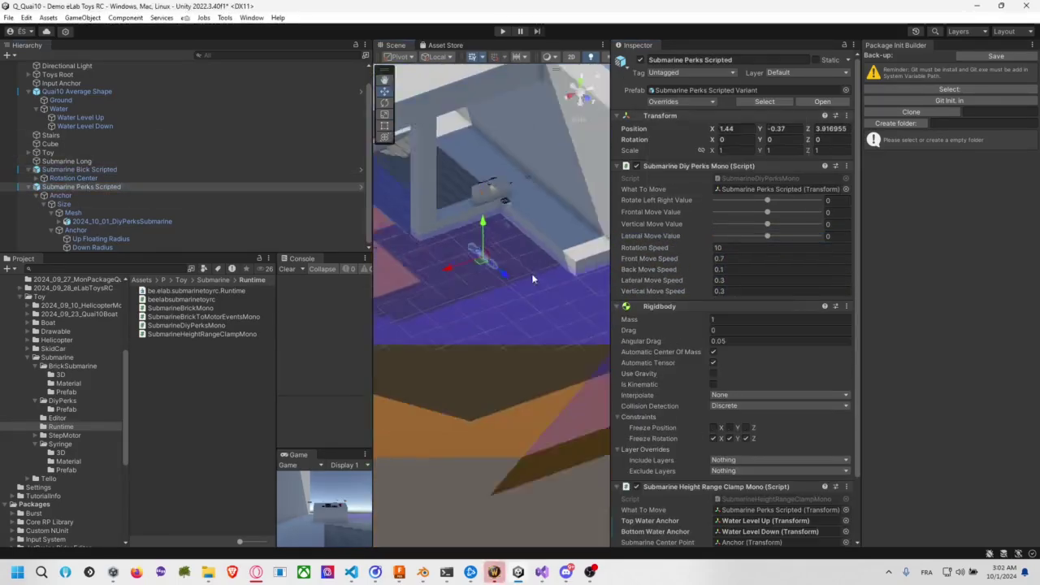
pyautogui.press('f')
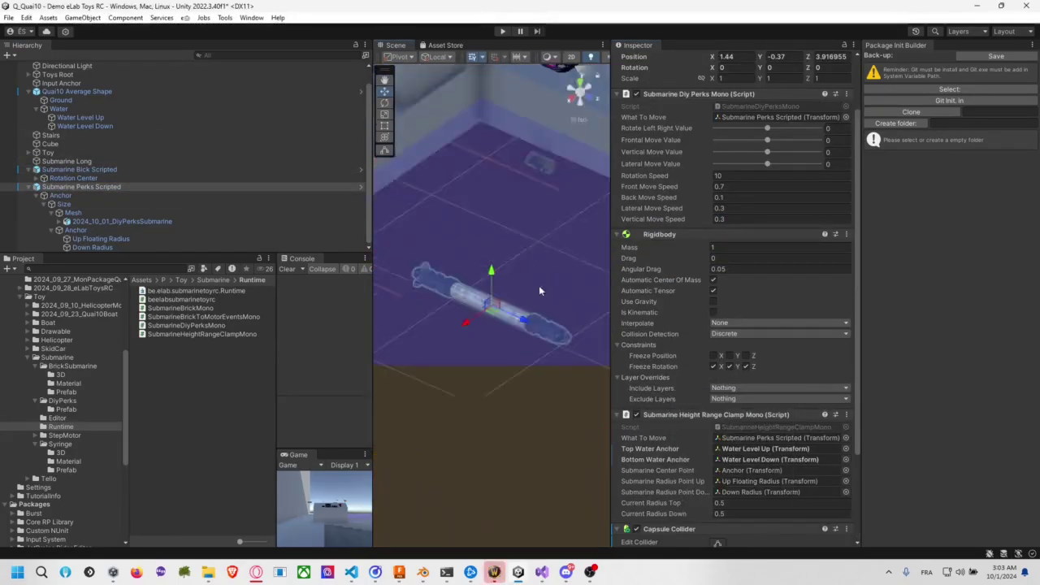
pyautogui.scroll(-5, 729, 406)
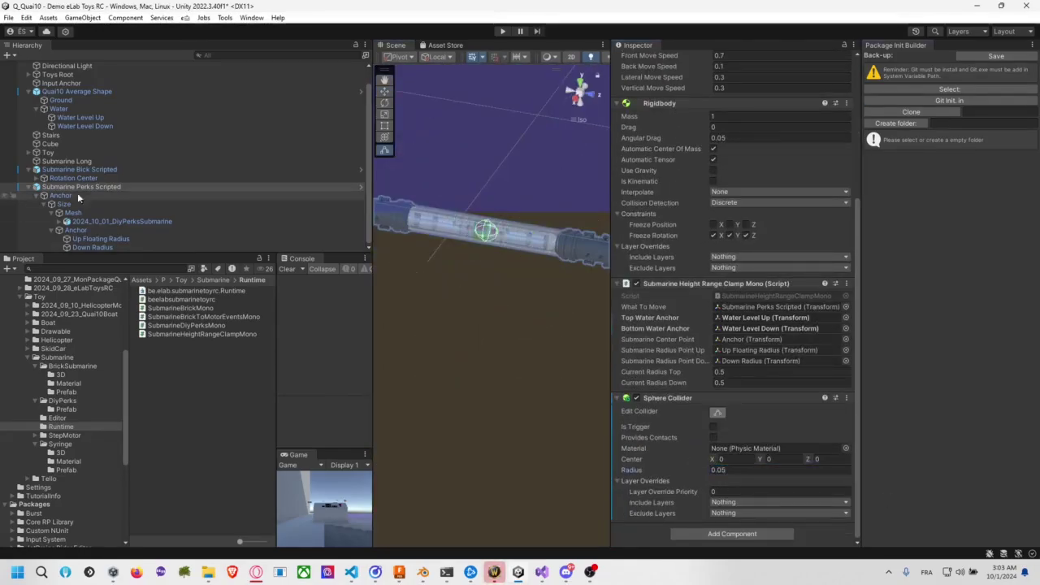
pyautogui.click(77, 195)
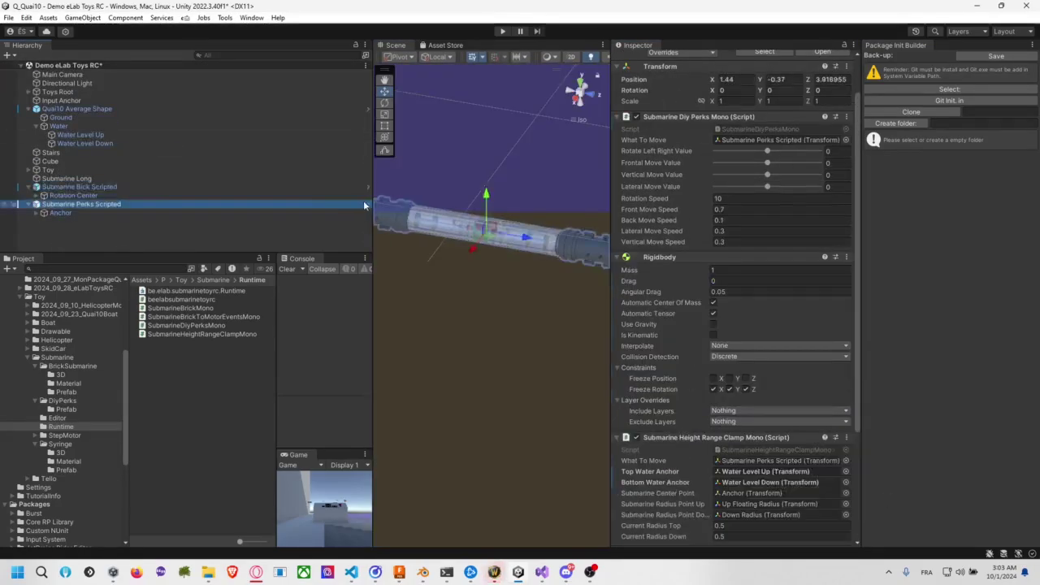
pyautogui.click(361, 187)
# Orient the Scripted submarine's capsule collider along the Z axis, then return to the scene
pyautogui.click(69, 157)
pyautogui.press('e')
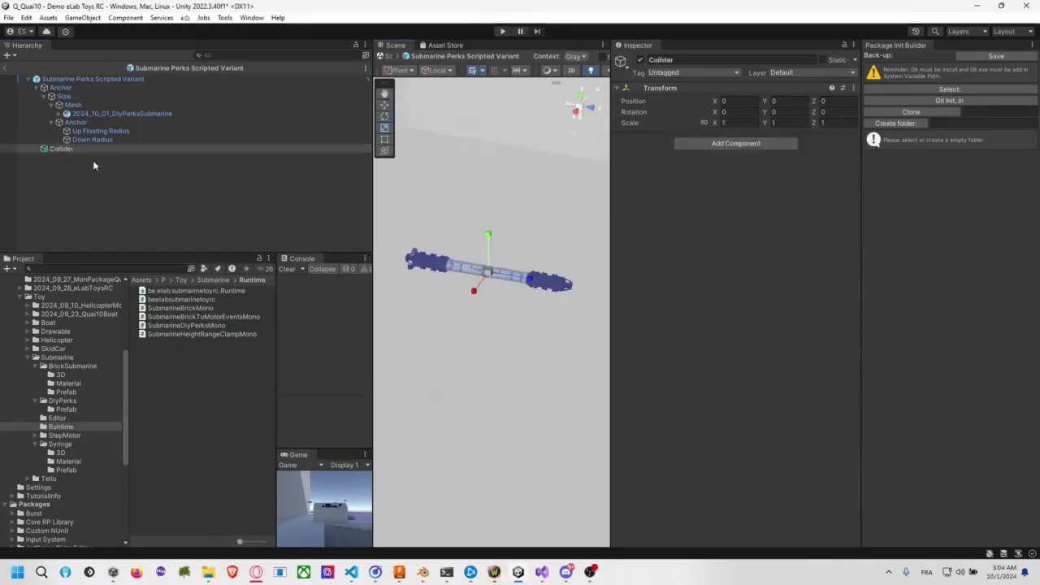
pyautogui.click(739, 244)
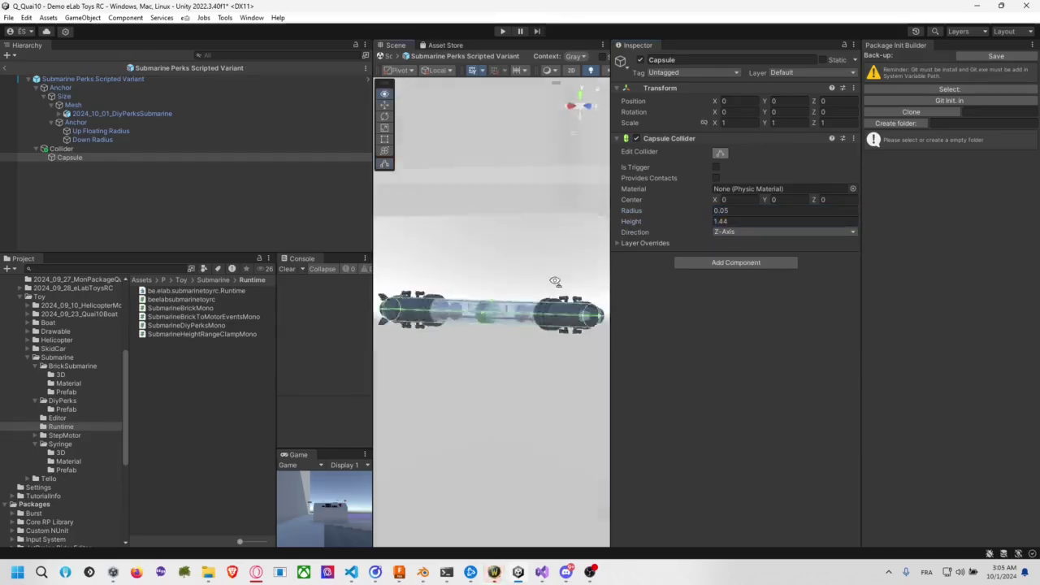
pyautogui.click(91, 148)
pyautogui.click(117, 202)
# In the brick submarine prefab, set capsule radius 0.05, enter 0.15, and frame the new Cube
pyautogui.click(363, 189)
pyautogui.click(364, 189)
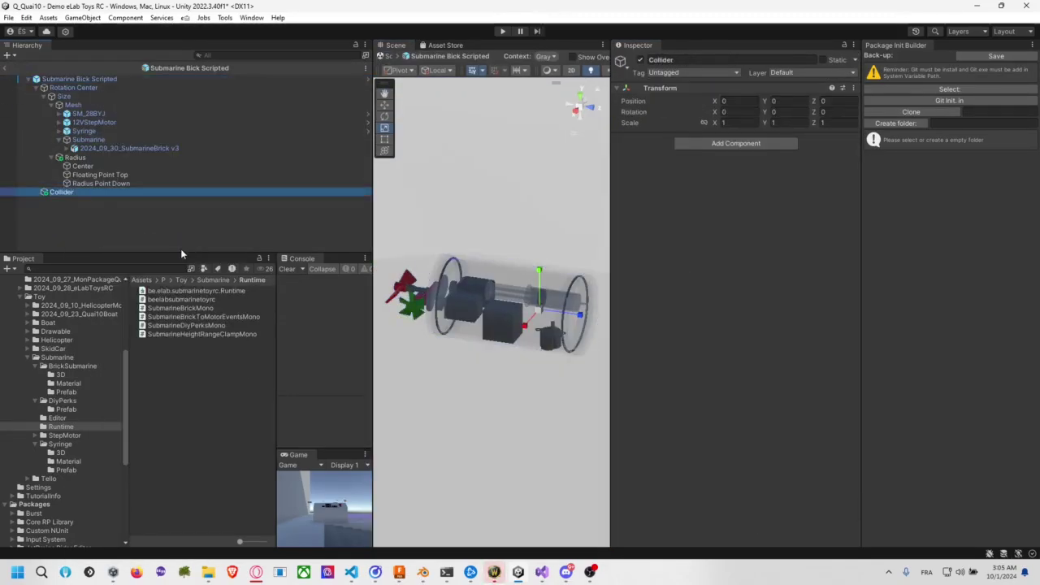
pyautogui.write('5')
pyautogui.press('Tab')
pyautogui.write('0.15')
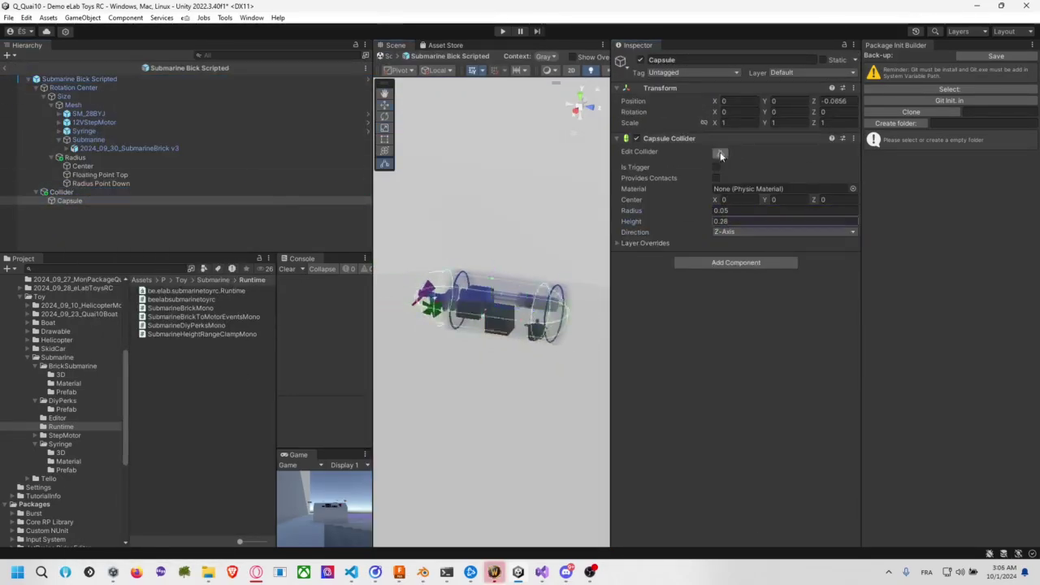
pyautogui.doubleClick(96, 209)
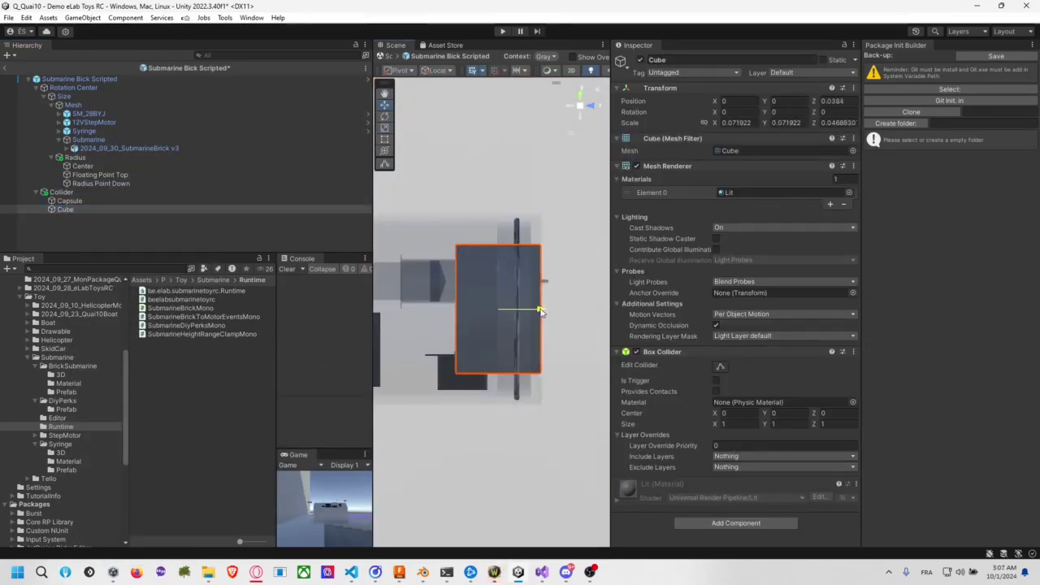